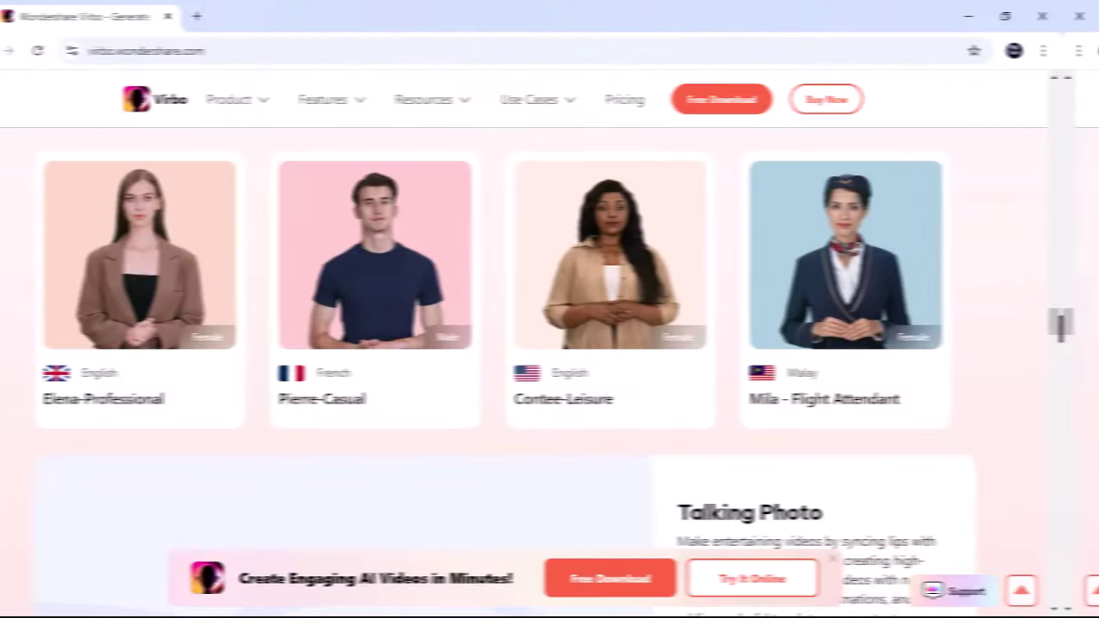
# Scroll the browser page, then switch to the Virbo desktop app's Home screen with recommended avatars.
pyautogui.scroll(-2, 550, 369)
pyautogui.scroll(-1, 549, 369)
pyautogui.moveTo(1091, 336)
pyautogui.mouseDown()
pyautogui.moveTo(1092, 431)
pyautogui.moveTo(1095, 47)
pyautogui.mouseUp()
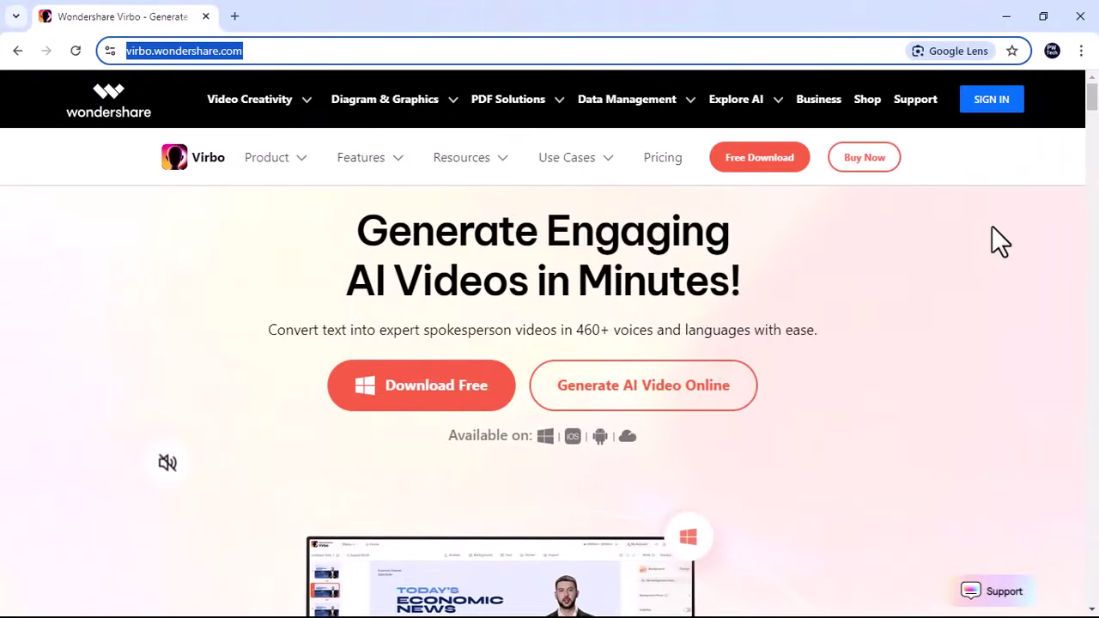
pyautogui.moveTo(1091, 109)
pyautogui.mouseDown()
pyautogui.moveTo(1092, 441)
pyautogui.moveTo(1097, 47)
pyautogui.mouseUp()
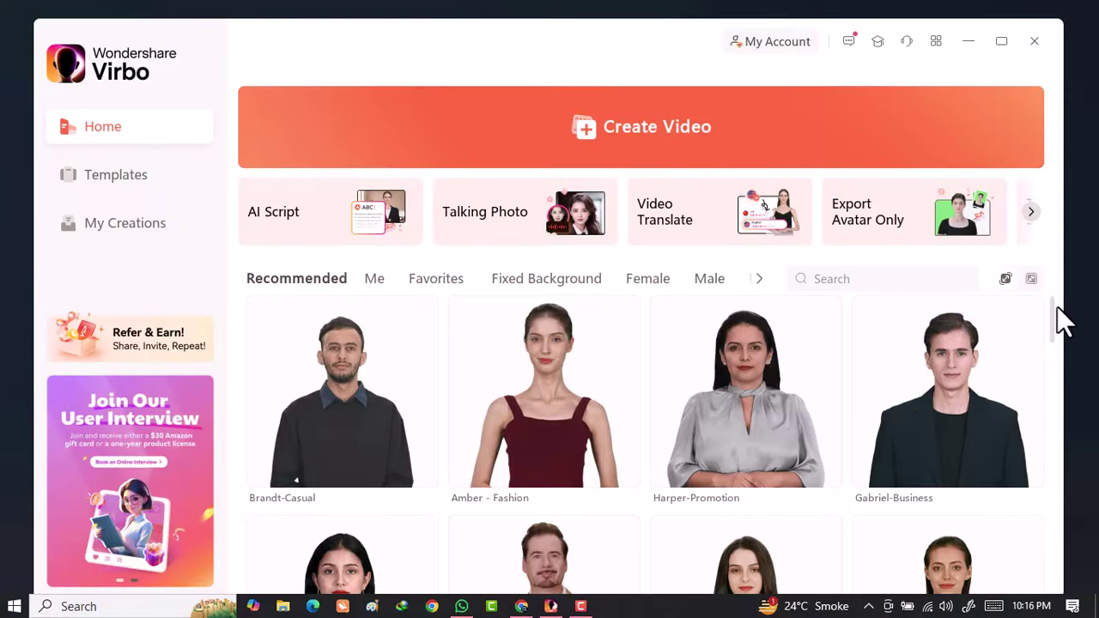
# Filter the avatar gallery to Fixed Background and scroll through the results.
pyautogui.moveTo(1057, 306)
pyautogui.mouseDown()
pyautogui.moveTo(1049, 468)
pyautogui.moveTo(1061, 570)
pyautogui.moveTo(1069, 490)
pyautogui.moveTo(1046, 419)
pyautogui.moveTo(1032, 306)
pyautogui.mouseUp()
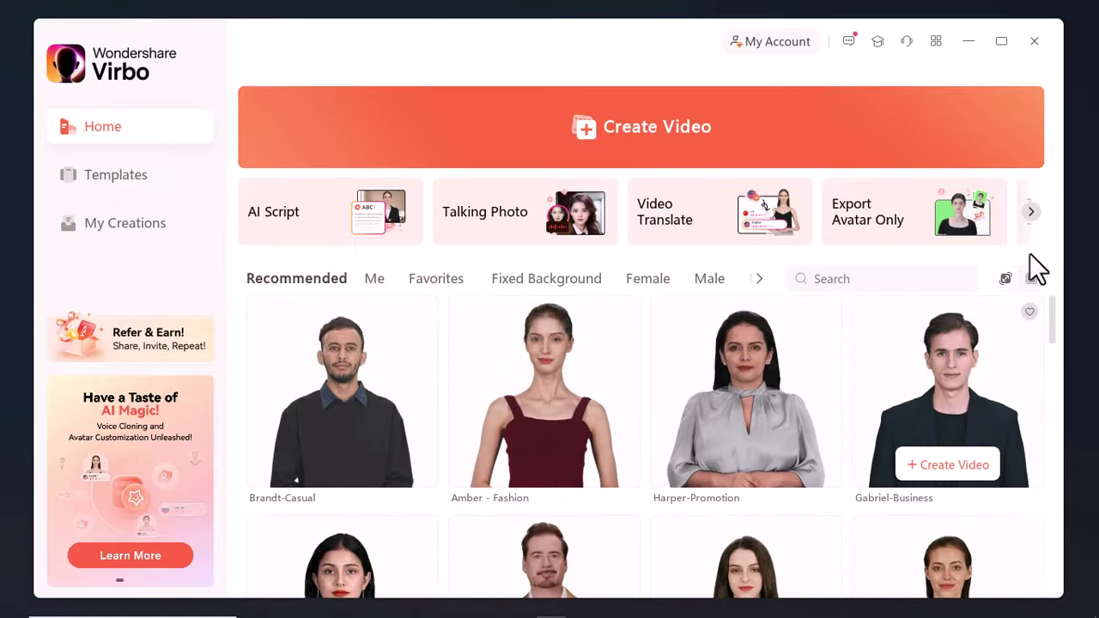
pyautogui.click(556, 279)
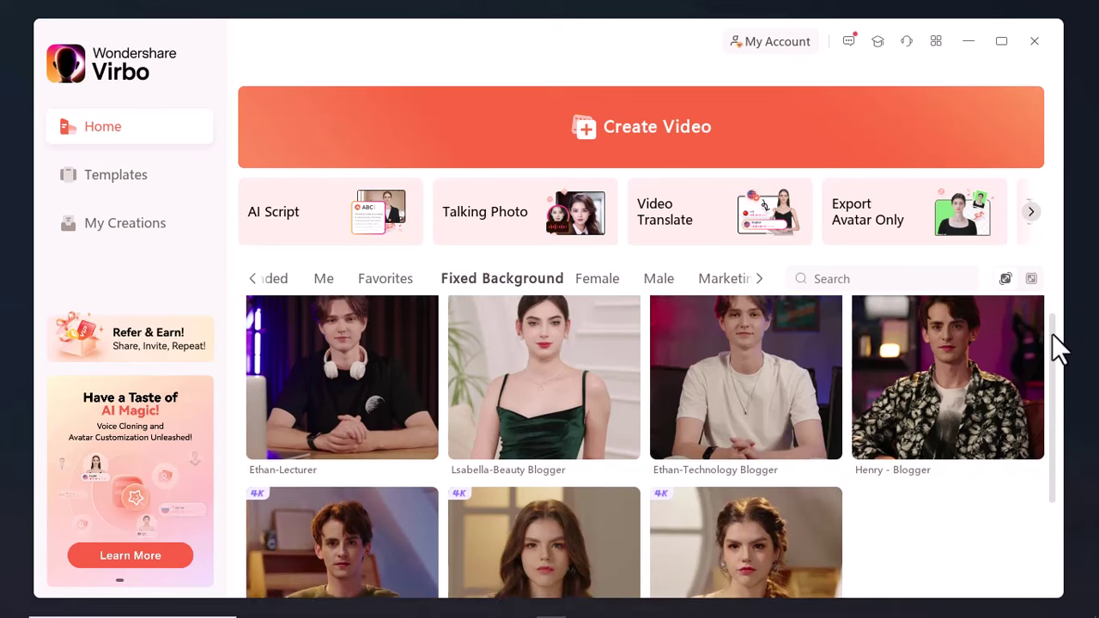
pyautogui.moveTo(1054, 330); pyautogui.dragTo(1055, 437)
pyautogui.scroll(2, 755, 489)
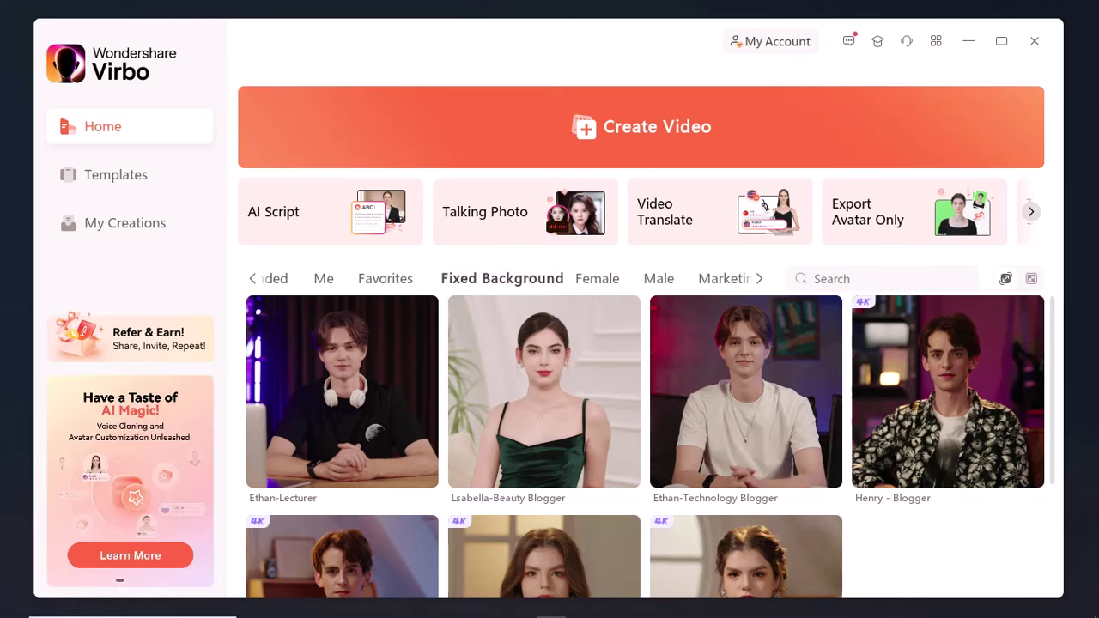
pyautogui.moveTo(1055, 327); pyautogui.dragTo(1055, 437)
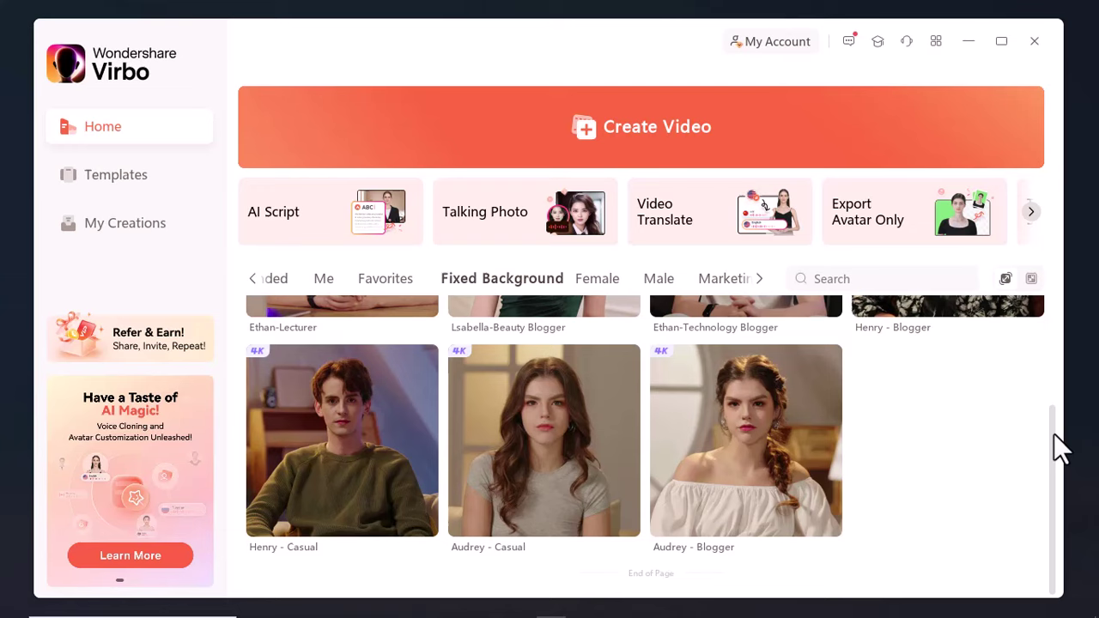
pyautogui.scroll(2, 750, 496)
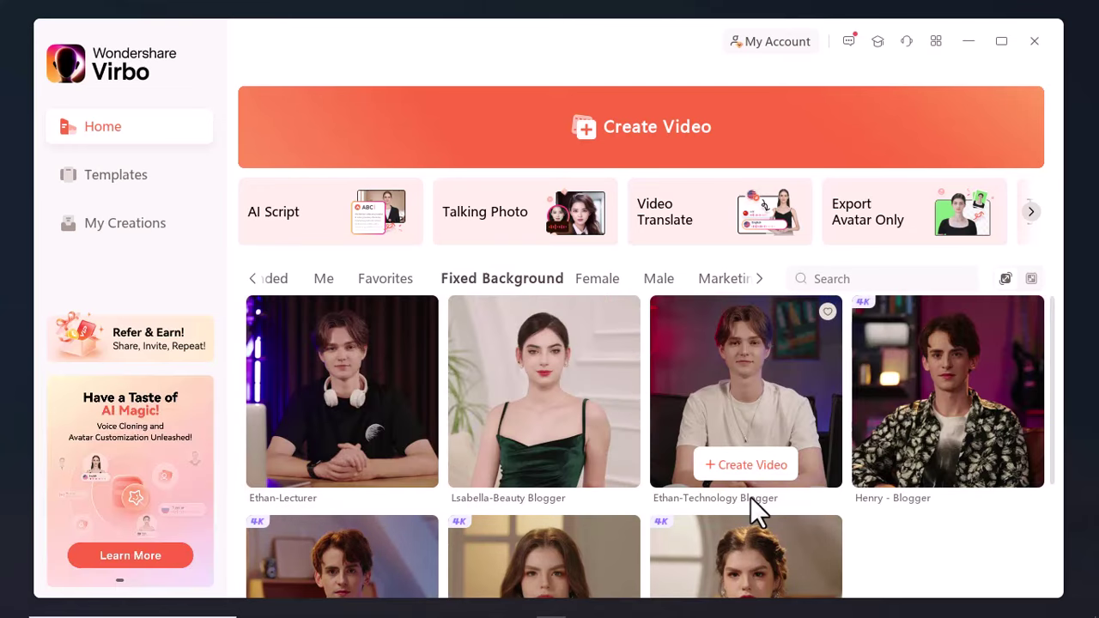
pyautogui.moveTo(544, 391)
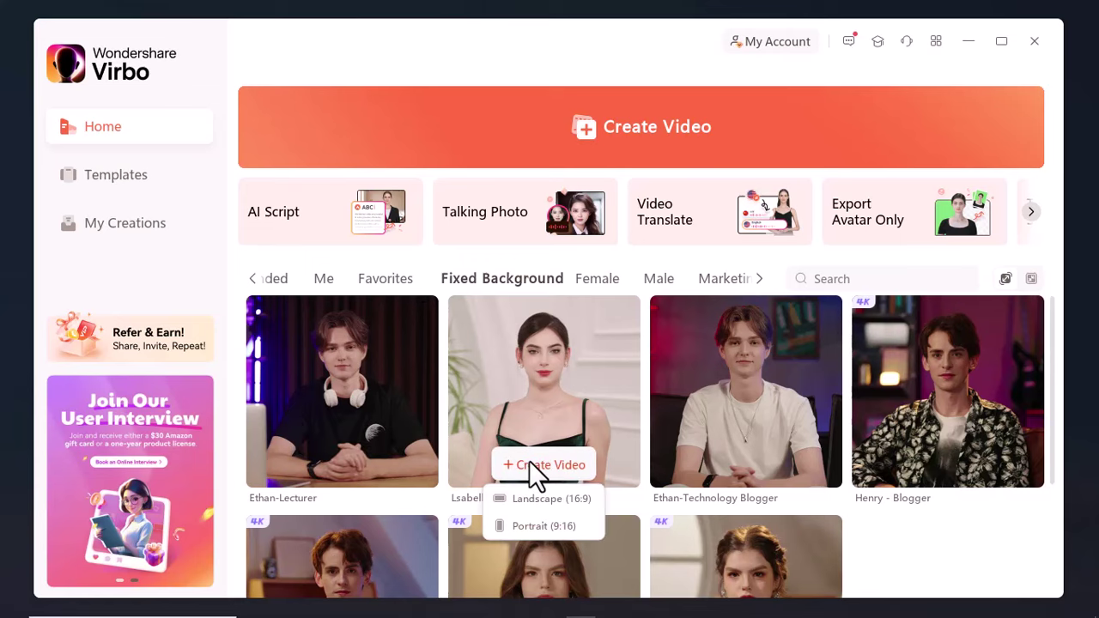
# Create a Landscape (16:9) video from the green-dress avatar, keeping Text Script input.
pyautogui.click(534, 461)
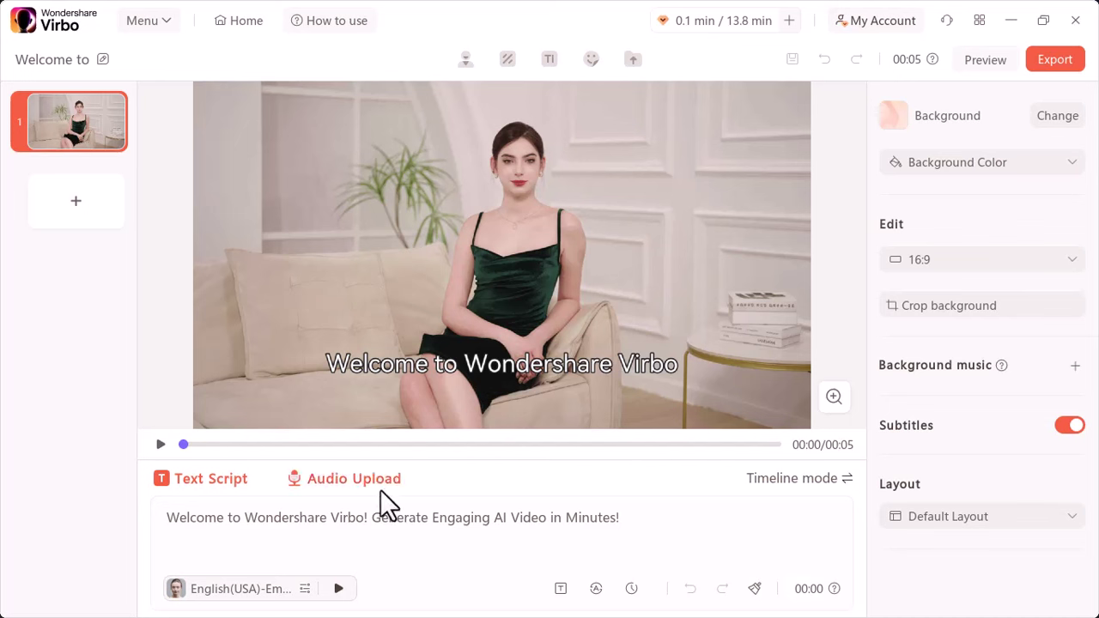
pyautogui.click(310, 478)
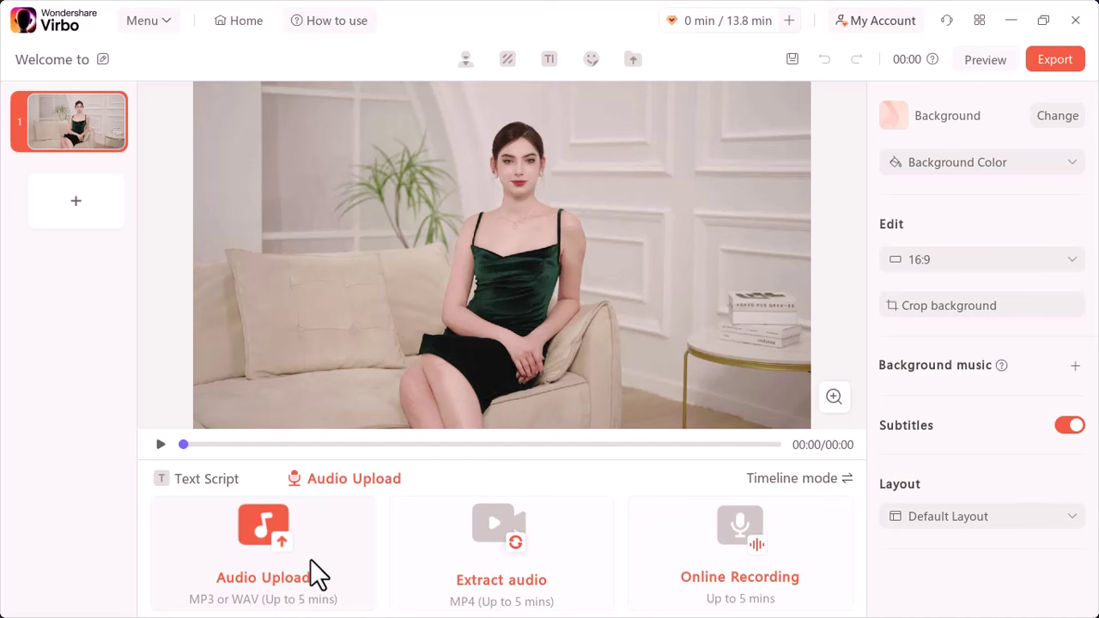
pyautogui.click(223, 475)
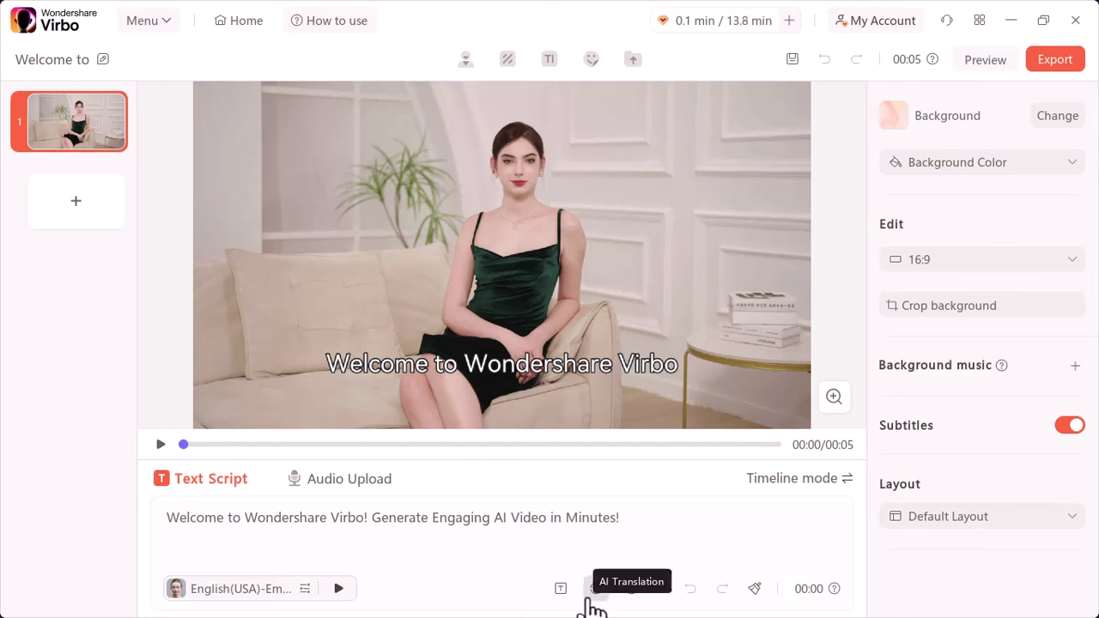
# Expand the welcome script with AI Script and apply the 24-second version.
pyautogui.click(569, 592)
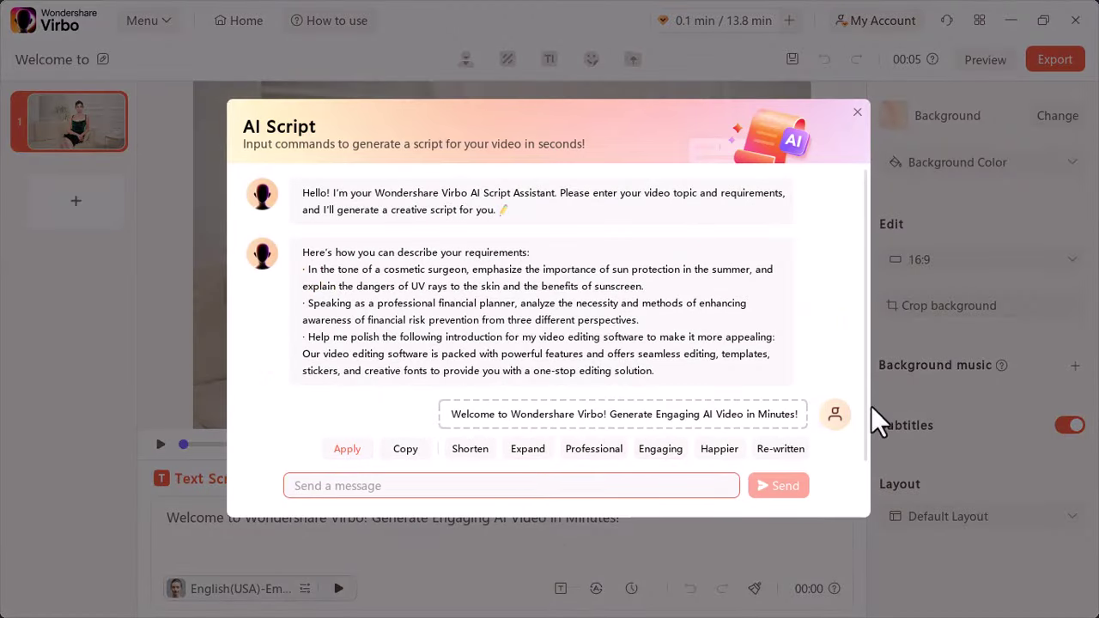
pyautogui.click(864, 378)
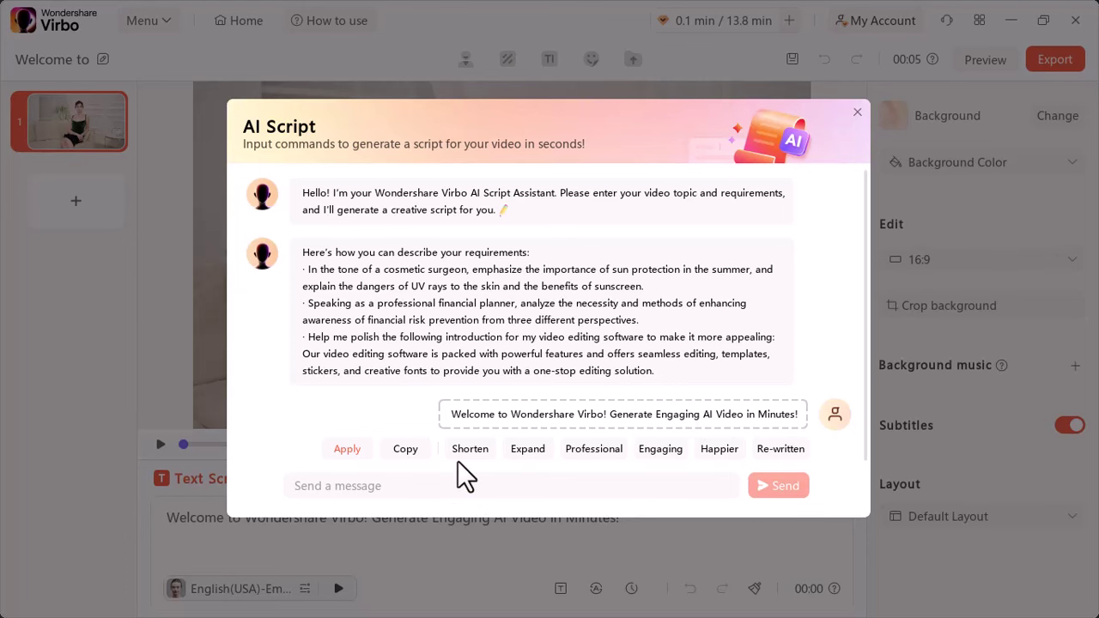
pyautogui.click(521, 453)
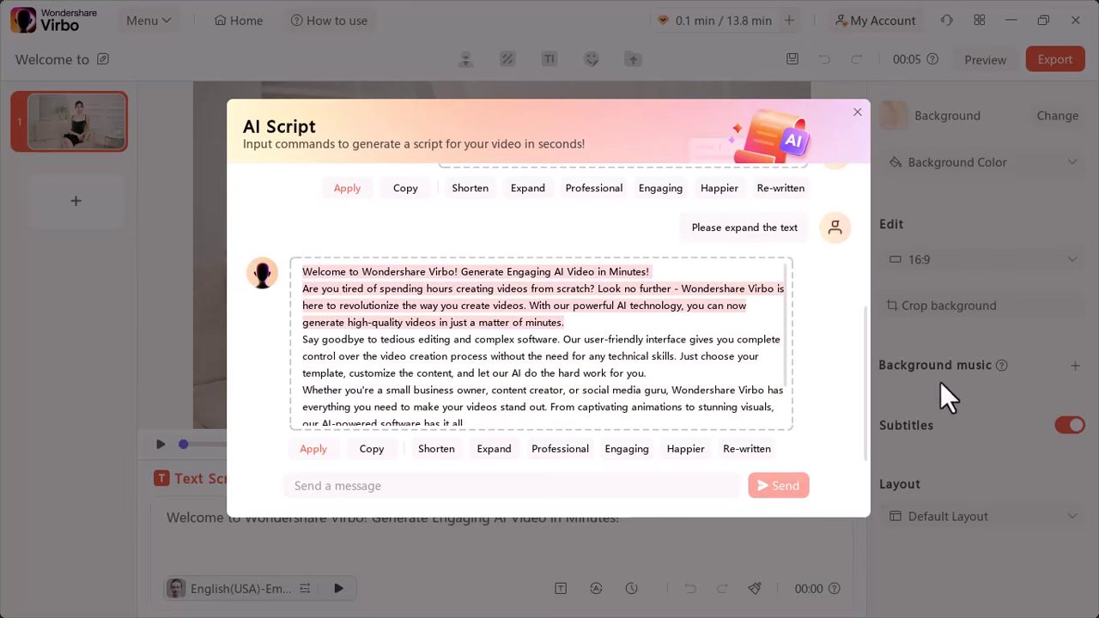
pyautogui.click(856, 113)
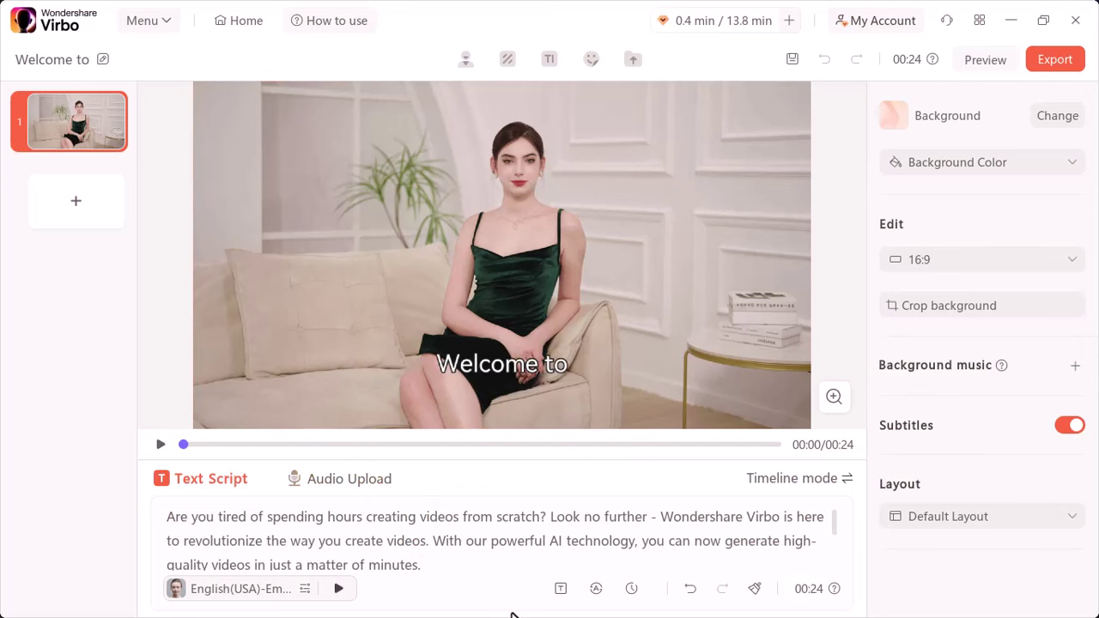
pyautogui.click(596, 589)
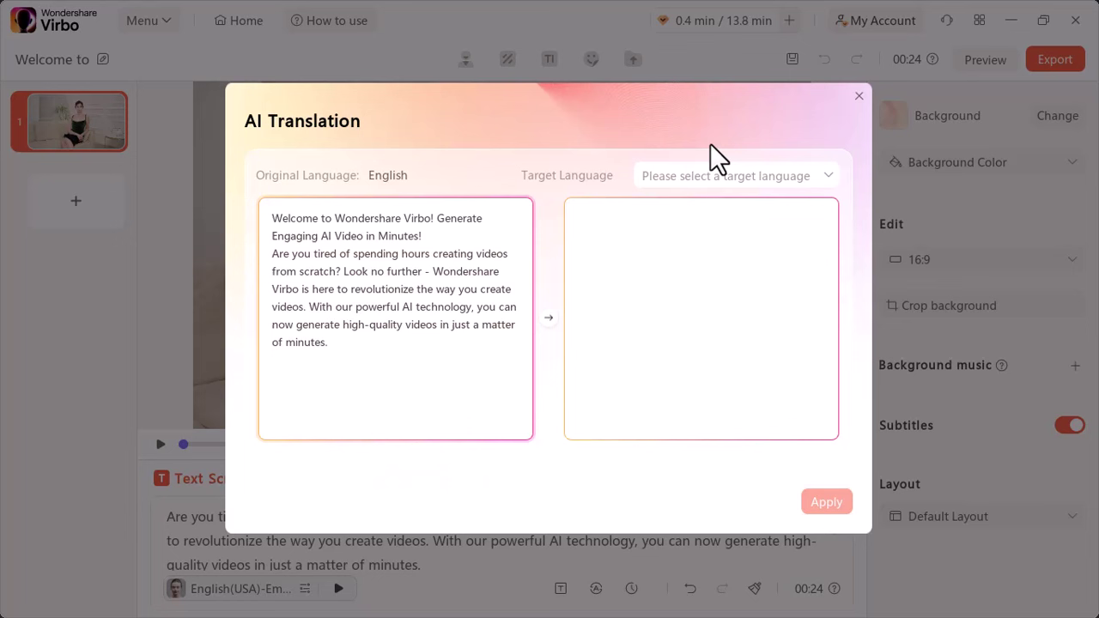
pyautogui.click(708, 175)
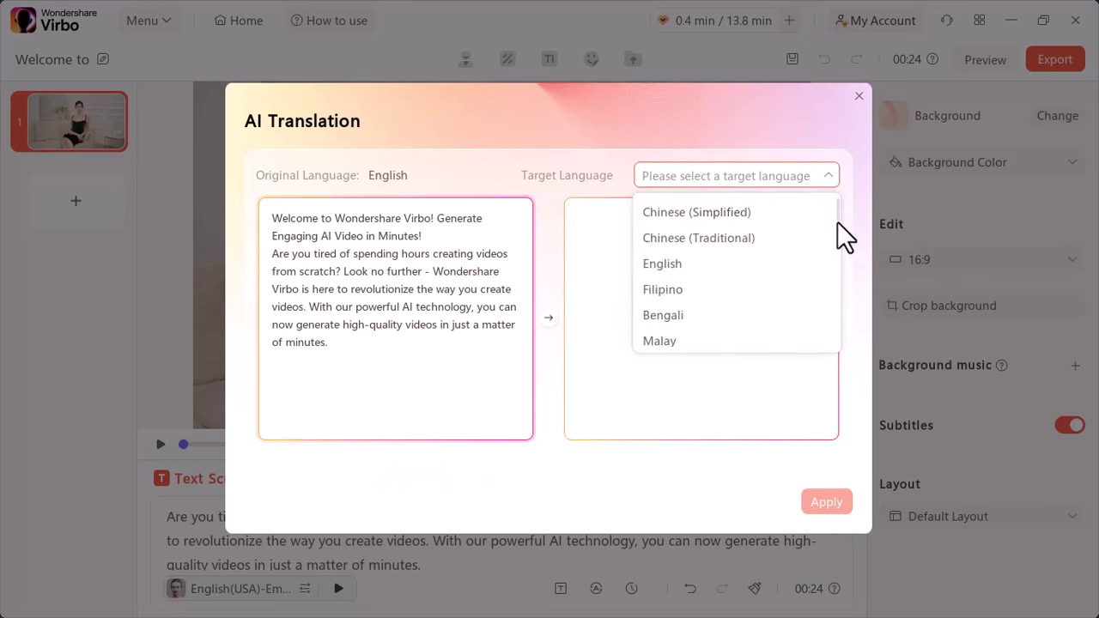
pyautogui.moveTo(837, 222); pyautogui.dragTo(839, 358)
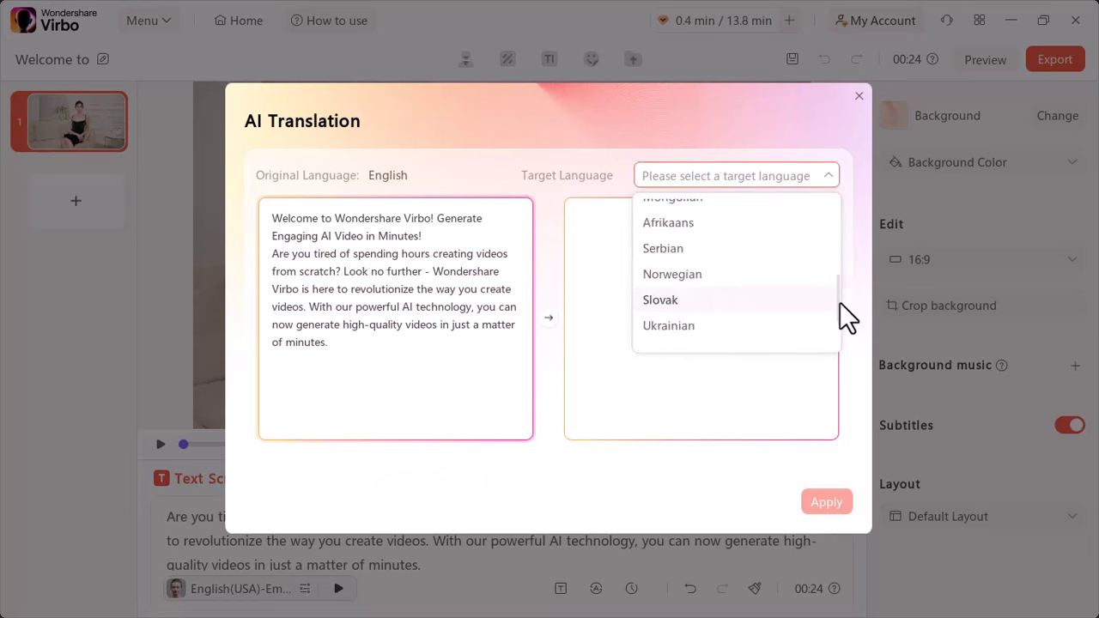
pyautogui.click(858, 96)
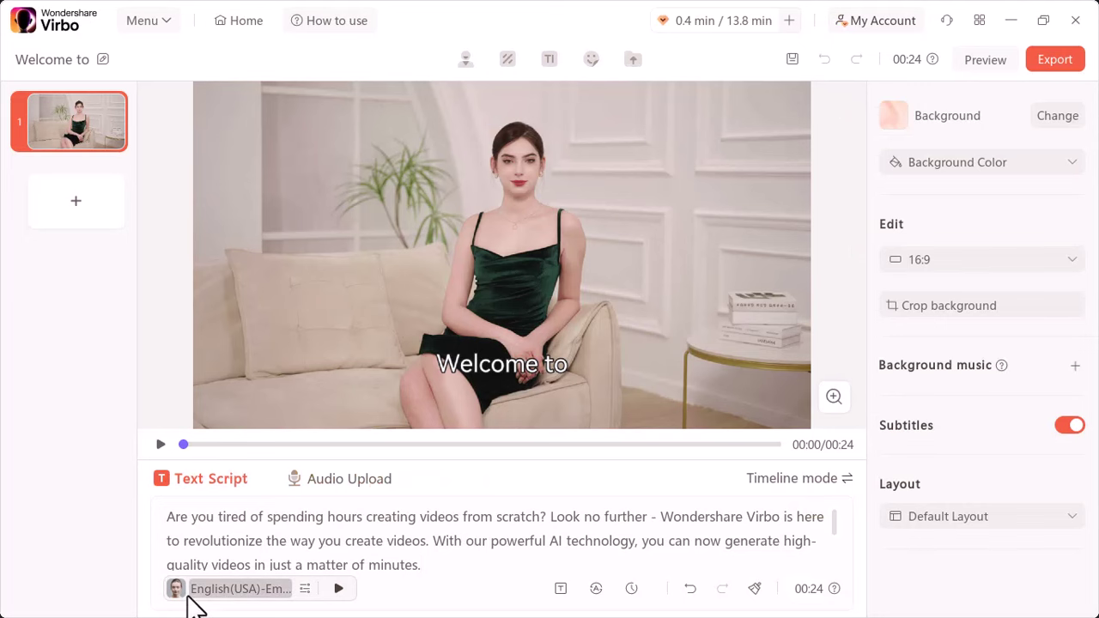
# Open the Voiceover picker and filter the voices to English and Female.
pyautogui.click(190, 592)
pyautogui.click(306, 190)
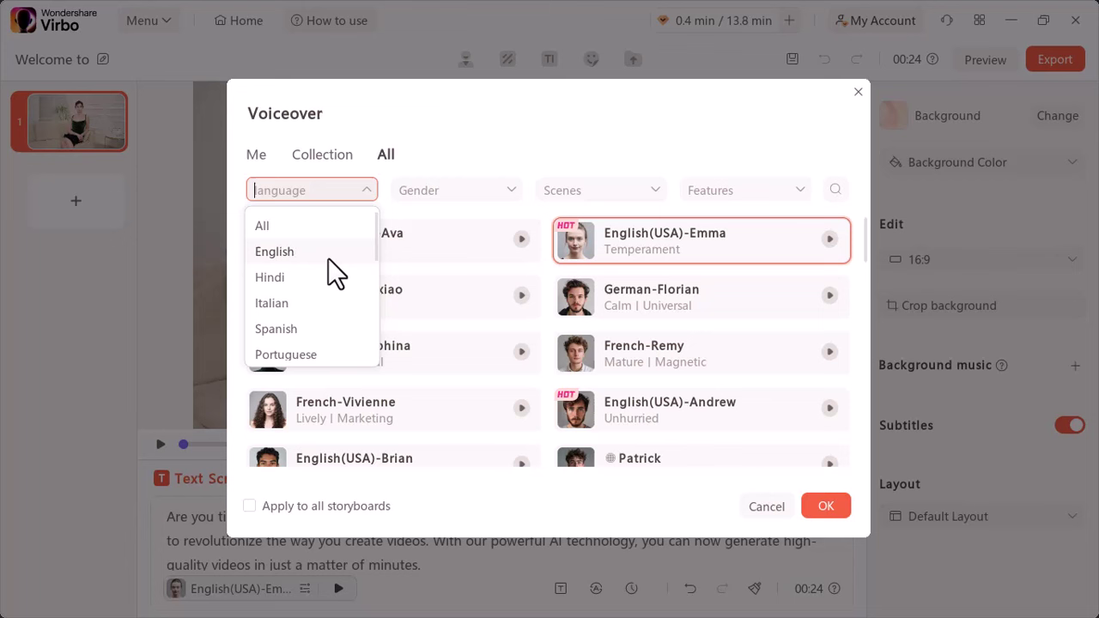
pyautogui.moveTo(376, 239)
pyautogui.mouseDown()
pyautogui.moveTo(365, 300)
pyautogui.moveTo(378, 230)
pyautogui.mouseUp()
pyautogui.click(341, 255)
pyautogui.click(453, 187)
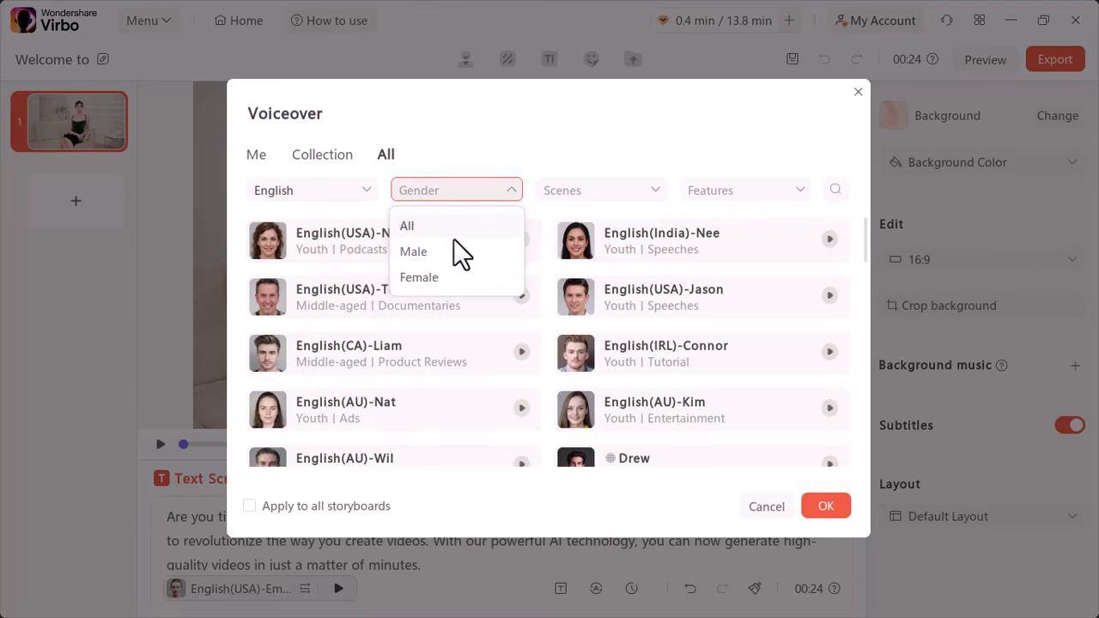
pyautogui.click(440, 276)
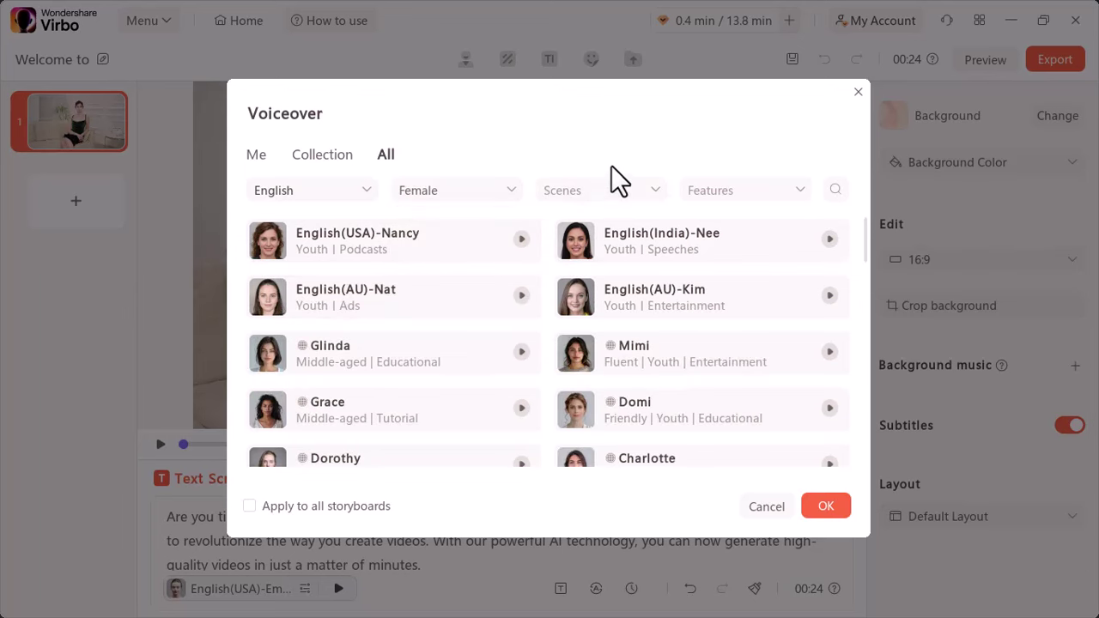
pyautogui.click(365, 190)
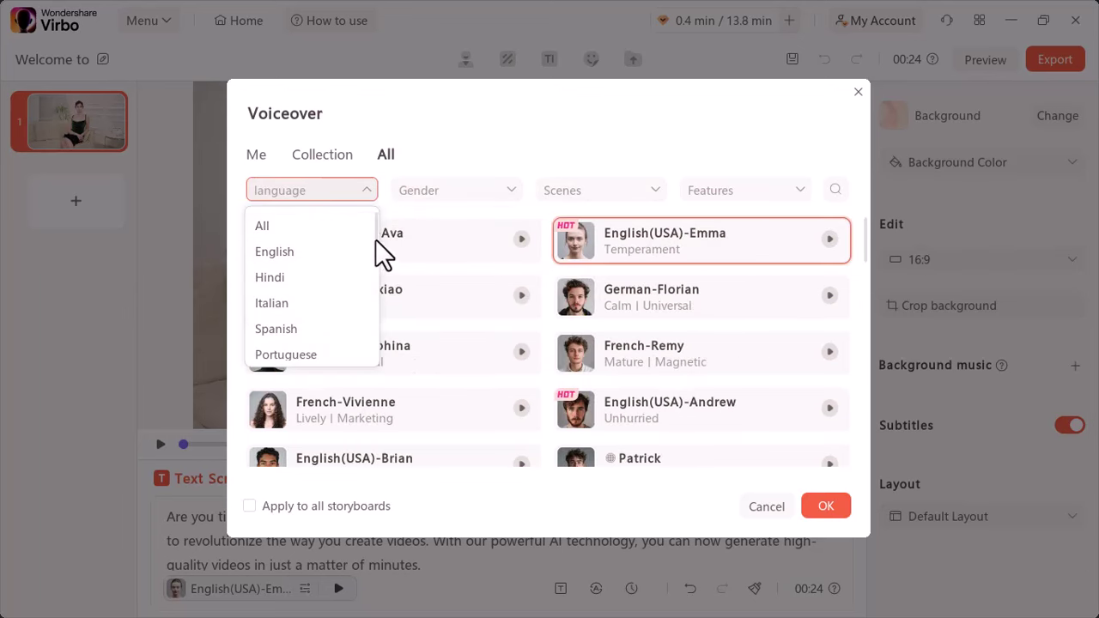
pyautogui.moveTo(375, 239)
pyautogui.mouseDown()
pyautogui.moveTo(365, 289)
pyautogui.moveTo(376, 242)
pyautogui.mouseUp()
pyautogui.click(341, 254)
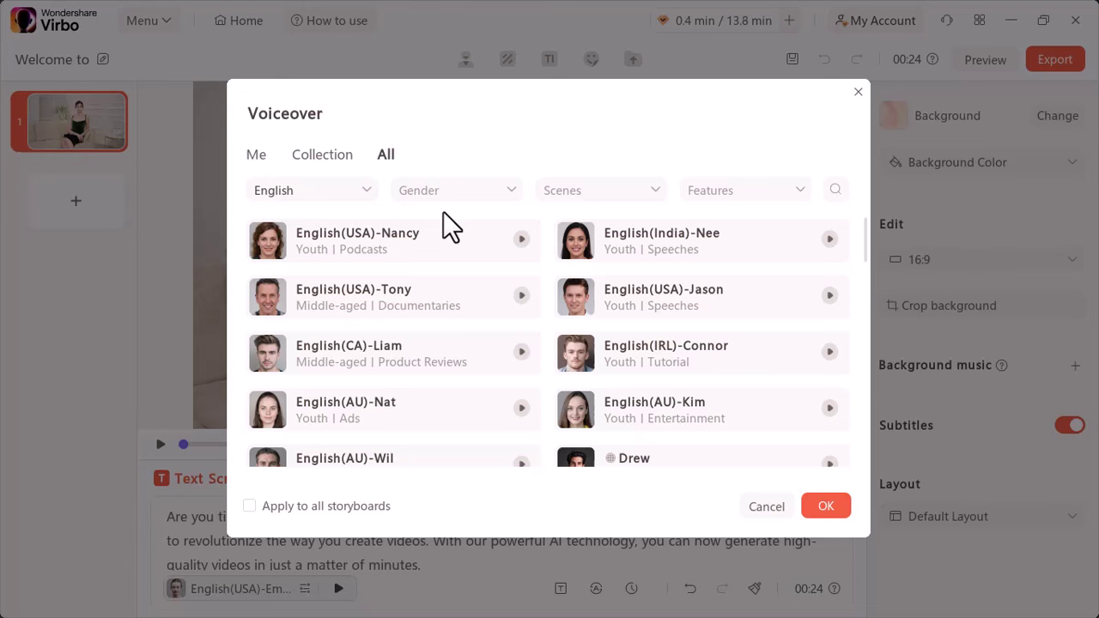
pyautogui.click(451, 189)
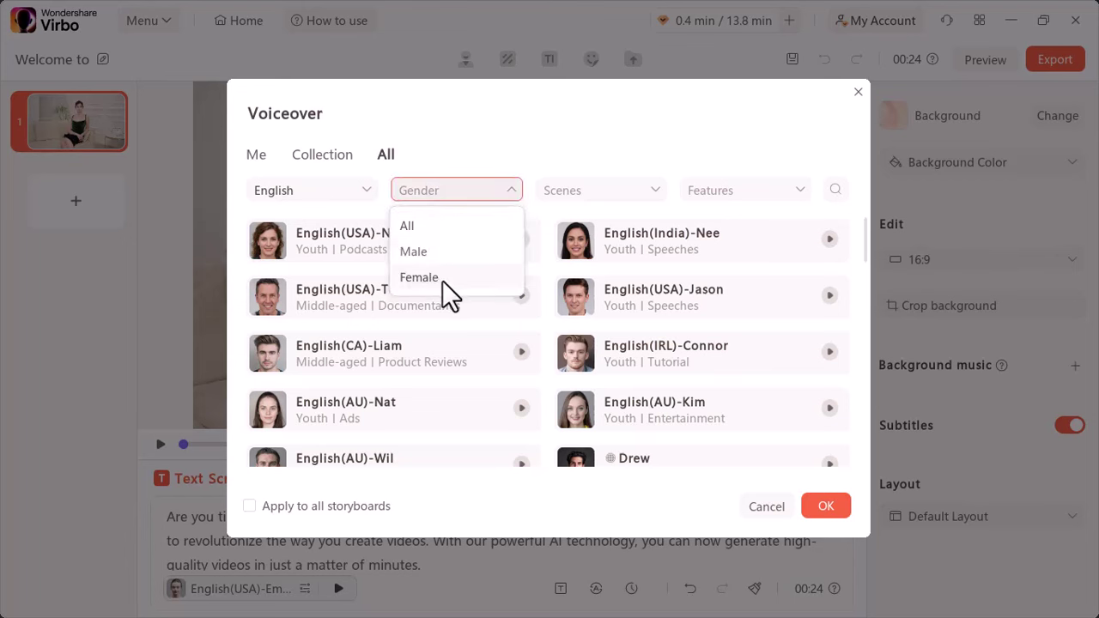
pyautogui.click(442, 280)
# Reapply the English and Female filters, then preview the Glinda and Kim voices.
pyautogui.click(365, 189)
pyautogui.moveTo(374, 241)
pyautogui.mouseDown()
pyautogui.moveTo(369, 292)
pyautogui.moveTo(372, 233)
pyautogui.mouseUp()
pyautogui.click(369, 250)
pyautogui.click(453, 190)
pyautogui.click(442, 280)
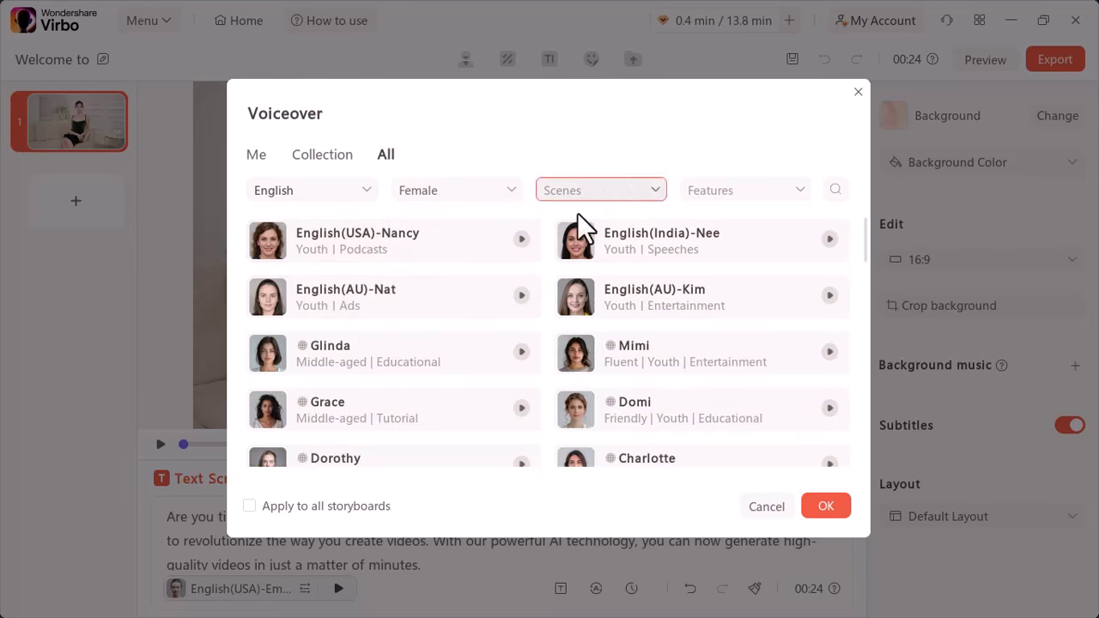
pyautogui.click(521, 352)
pyautogui.click(829, 295)
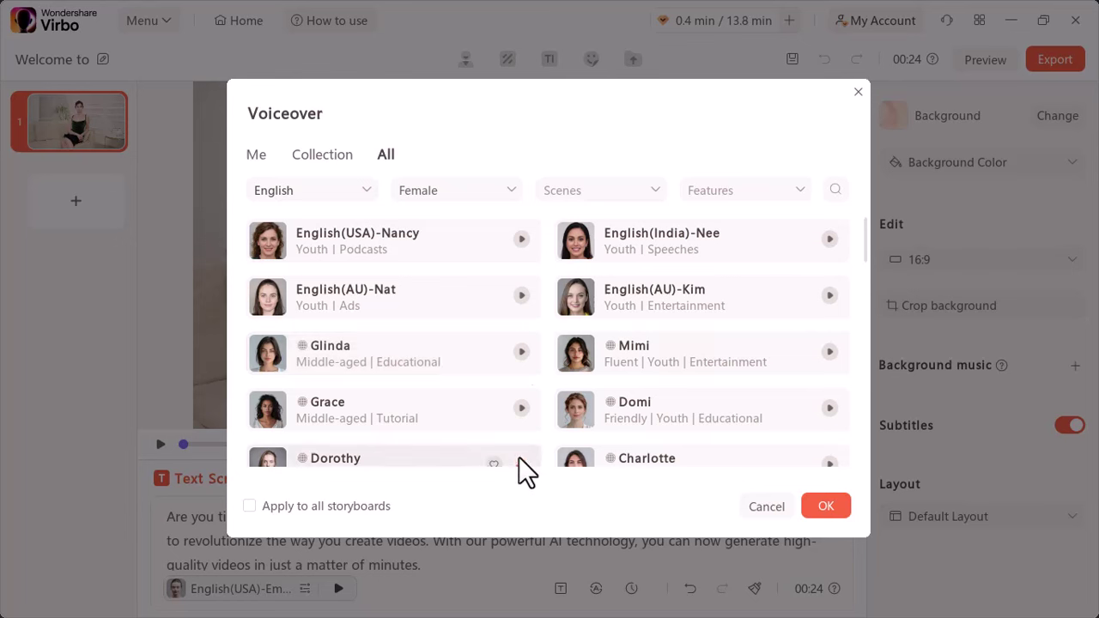
# Apply Glinda as the voiceover and show her speed, pitch and volume settings.
pyautogui.click(465, 348)
pyautogui.click(842, 507)
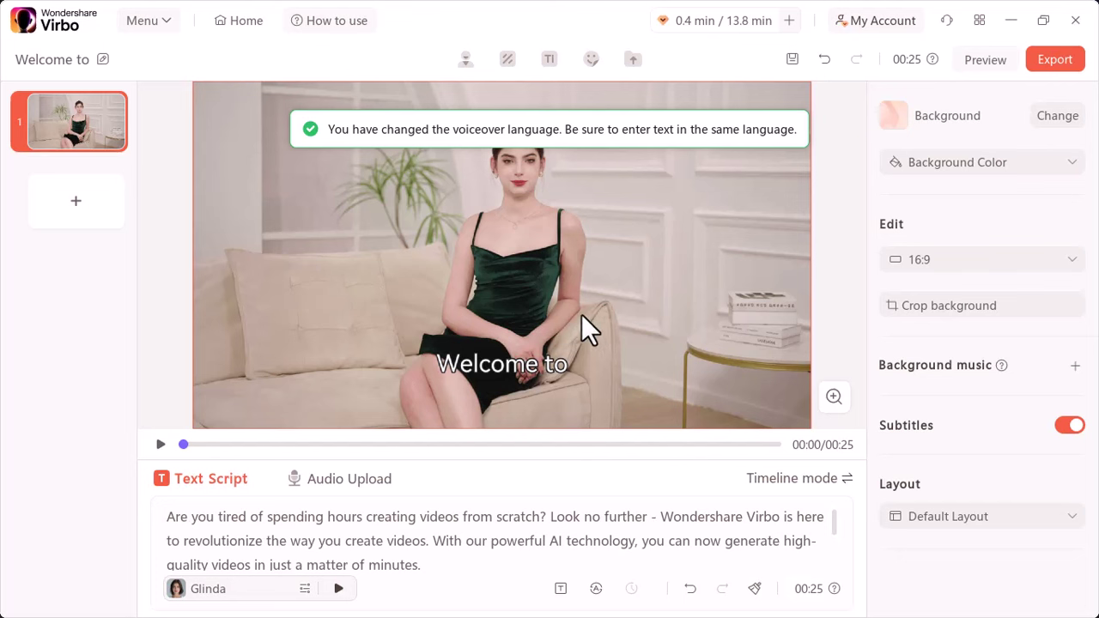
pyautogui.click(306, 591)
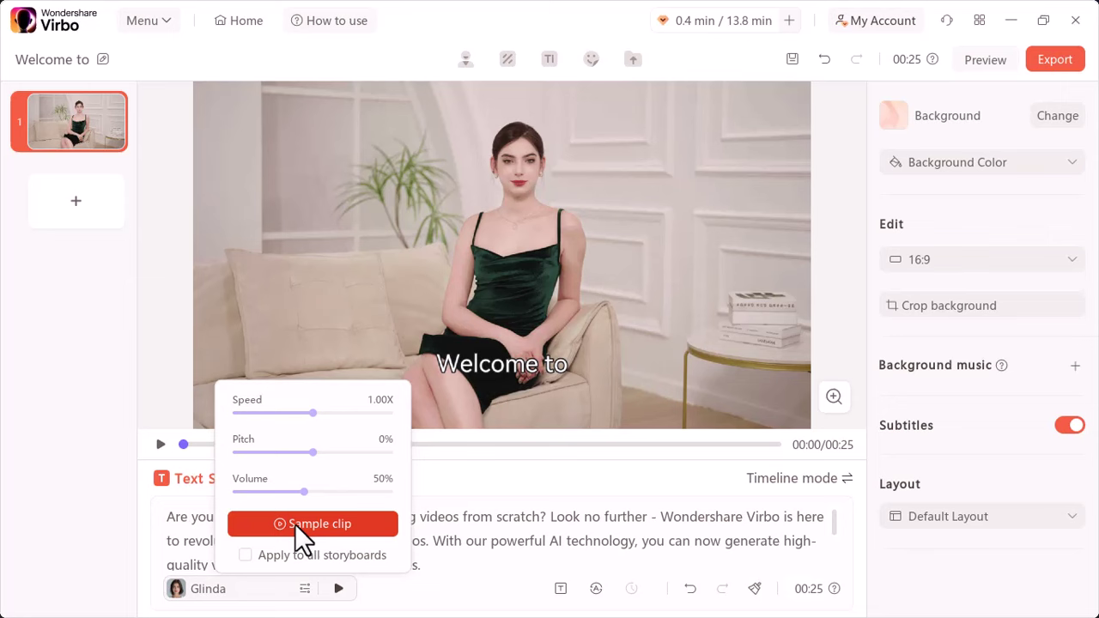
# Browse E-commerce, Festival, Lifestyle and Business backgrounds, keeping the current background.
pyautogui.click(1044, 114)
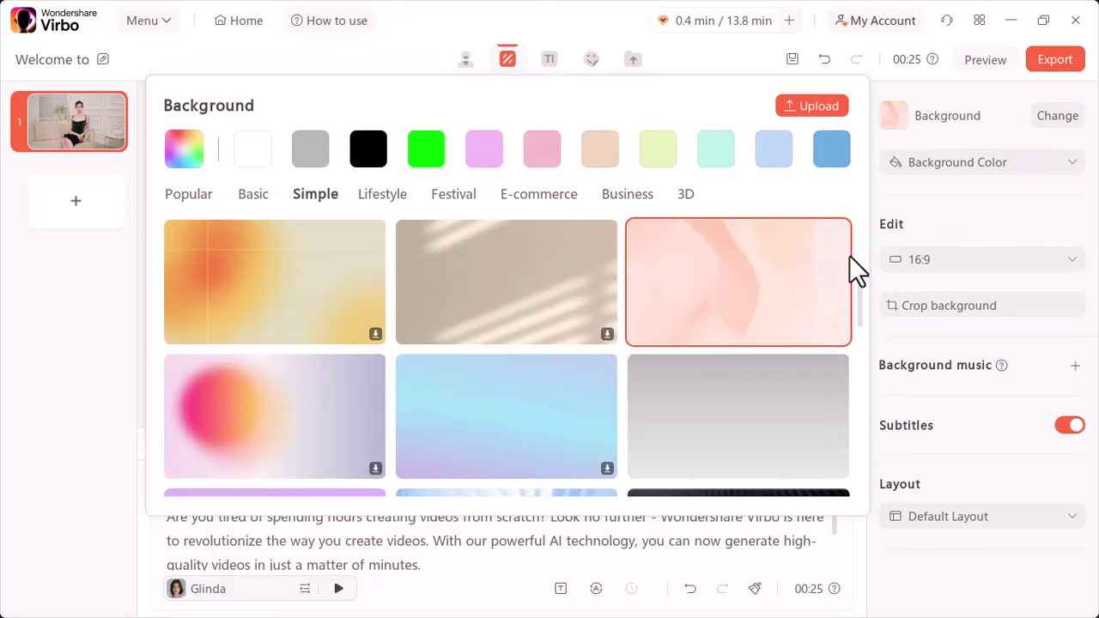
pyautogui.click(547, 207)
pyautogui.click(447, 210)
pyautogui.click(378, 210)
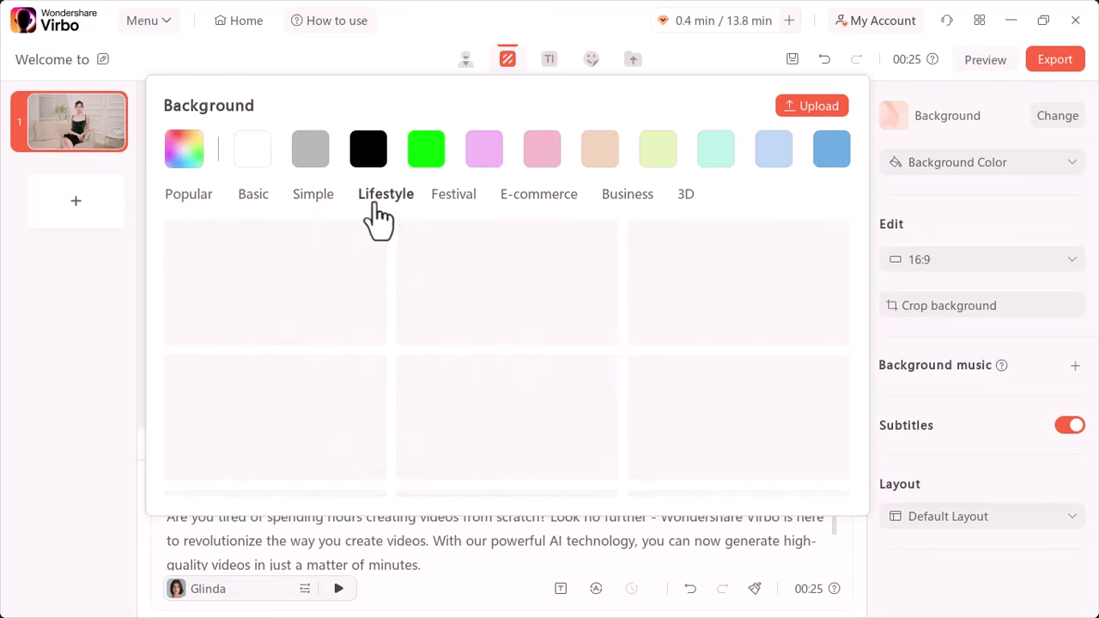
pyautogui.click(579, 211)
pyautogui.click(630, 212)
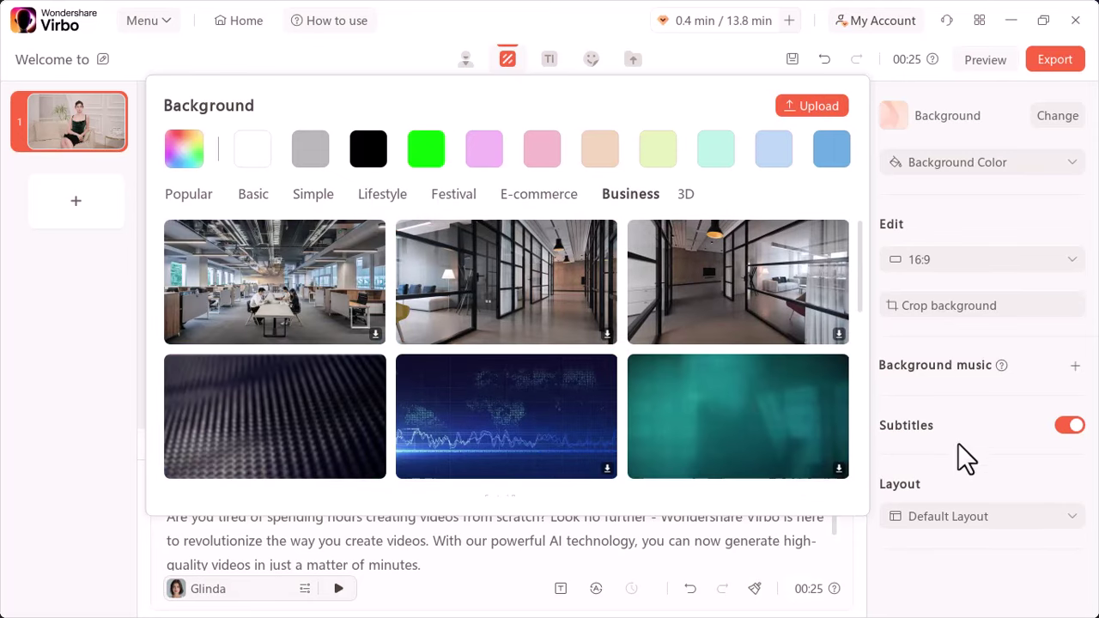
pyautogui.click(1014, 222)
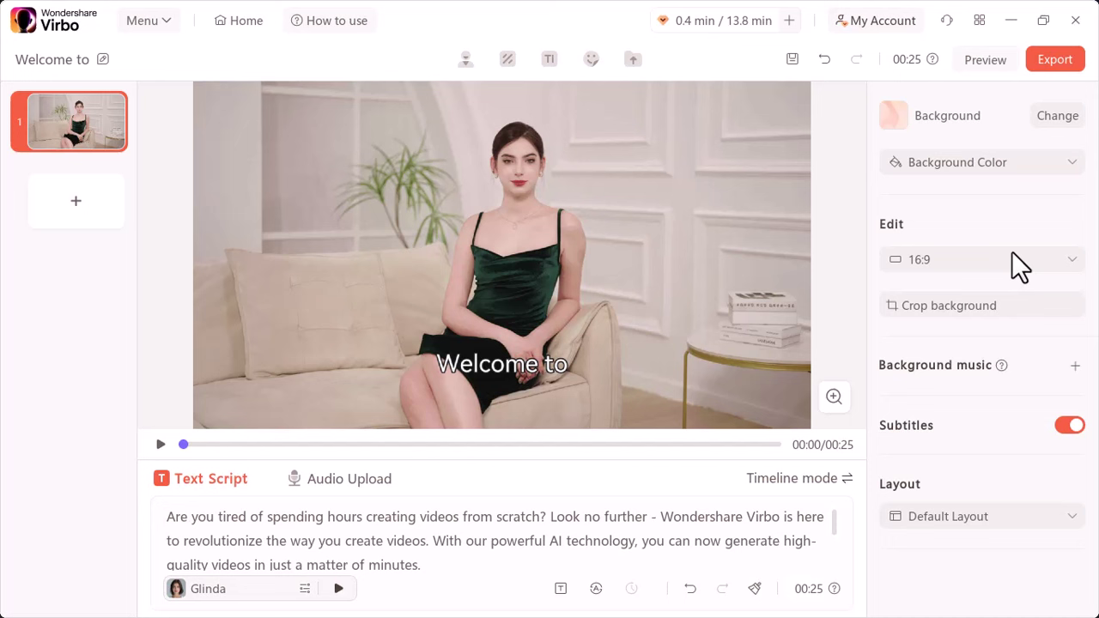
# Browse Happy and Soothing background music tracks, leaving no music selected.
pyautogui.click(1074, 366)
pyautogui.click(1021, 402)
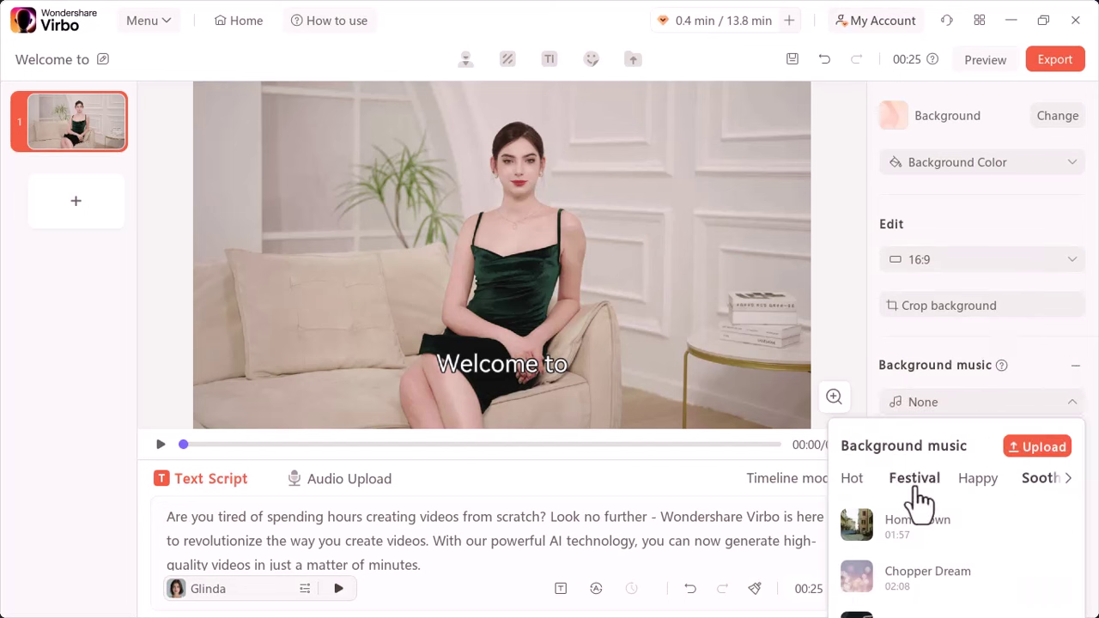
pyautogui.click(966, 482)
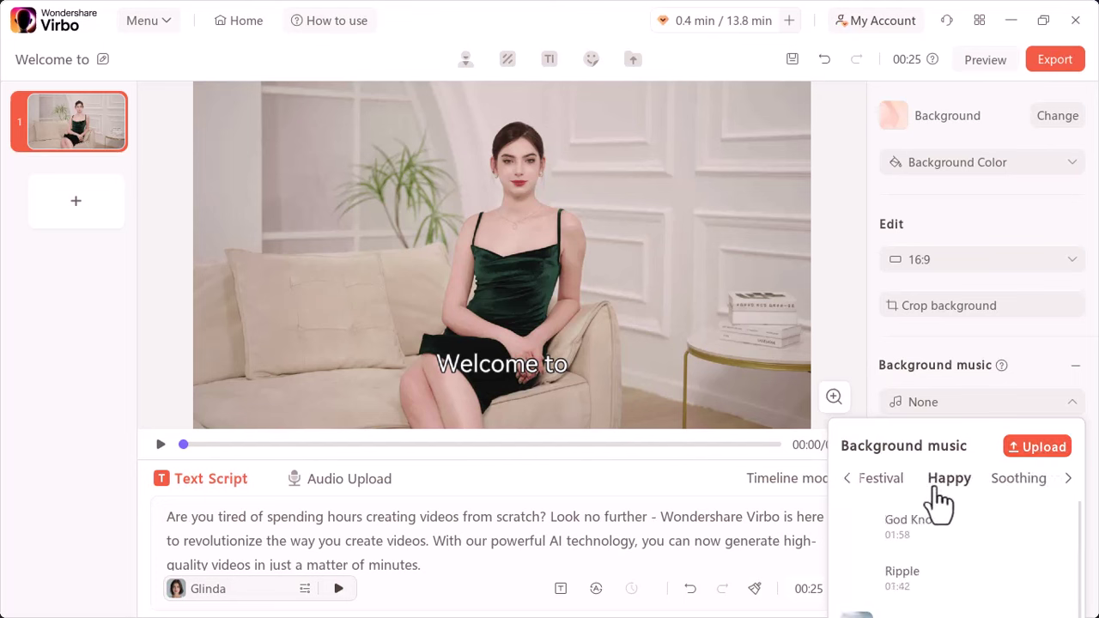
pyautogui.click(1000, 481)
pyautogui.click(867, 478)
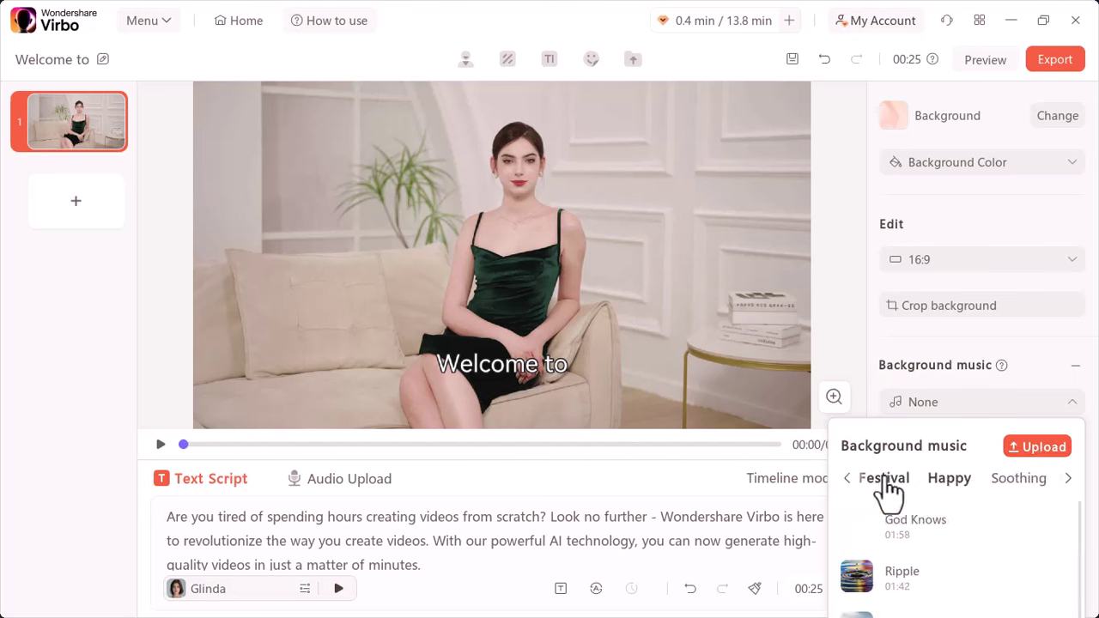
pyautogui.click(1073, 405)
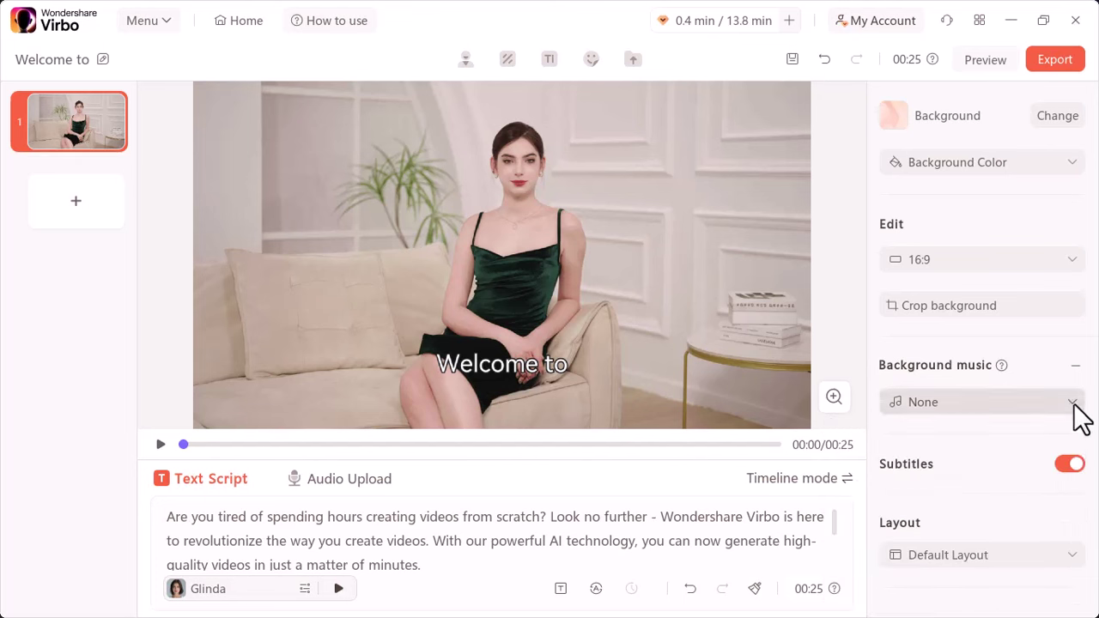
# Toggle subtitles off and back on, then export the avatar video.
pyautogui.click(1064, 465)
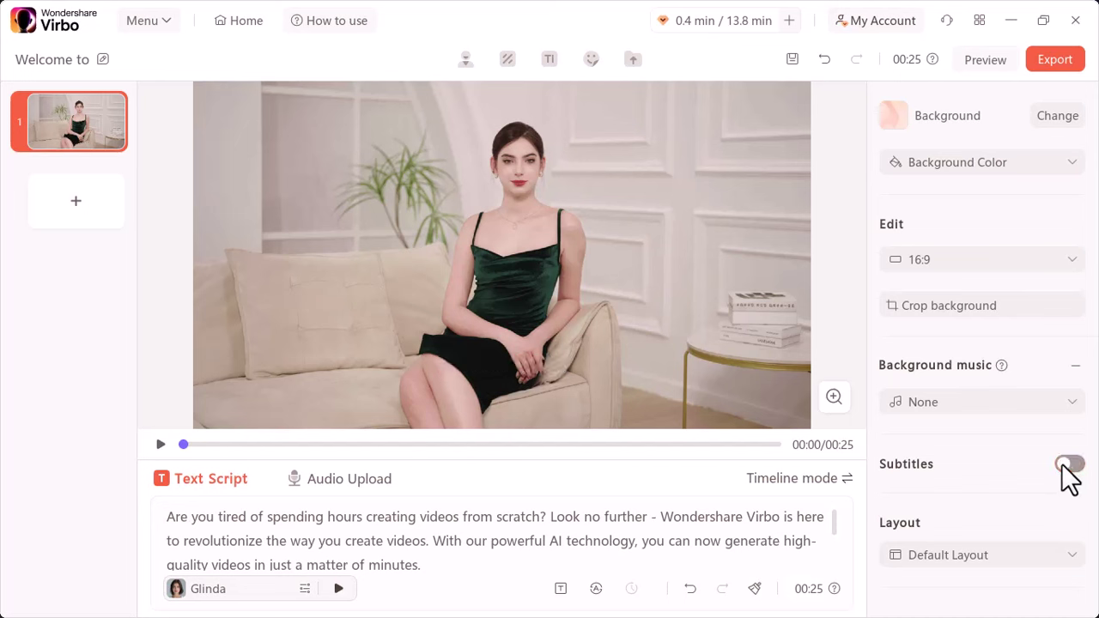
pyautogui.click(1068, 465)
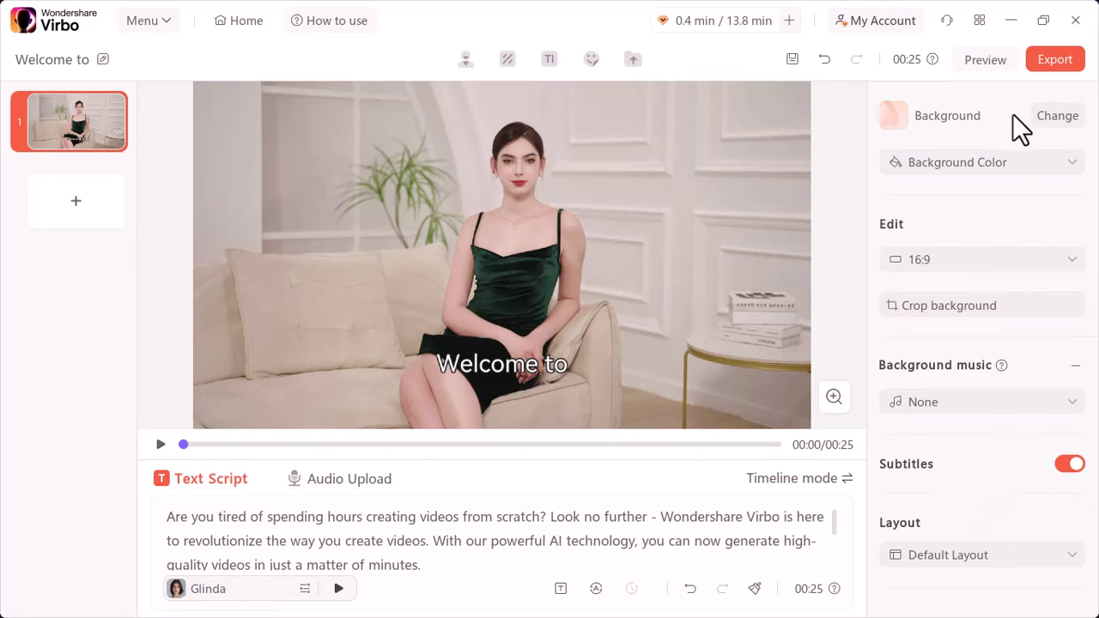
pyautogui.click(1055, 61)
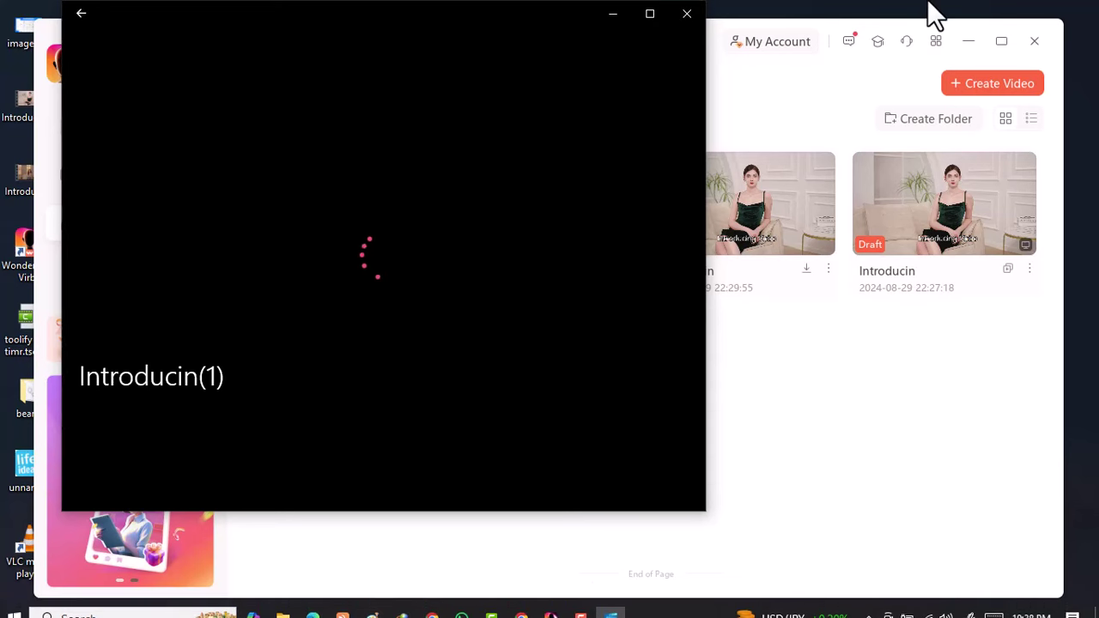
# Turn off Show desktop icons from the desktop's right-click menu.
pyautogui.rightClick(934, 15)
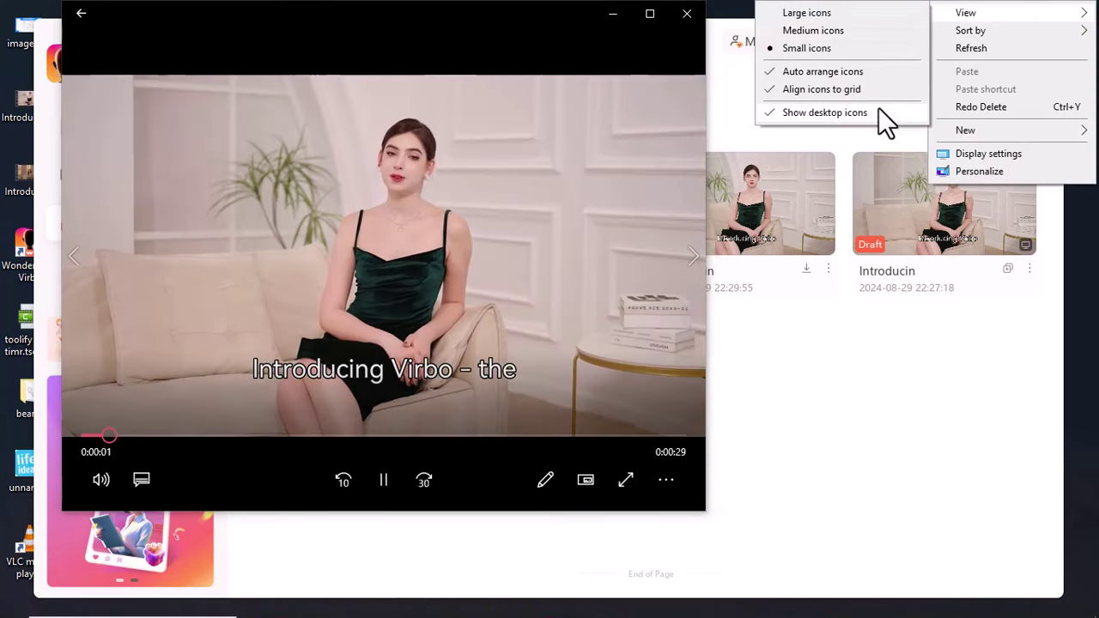
pyautogui.click(876, 110)
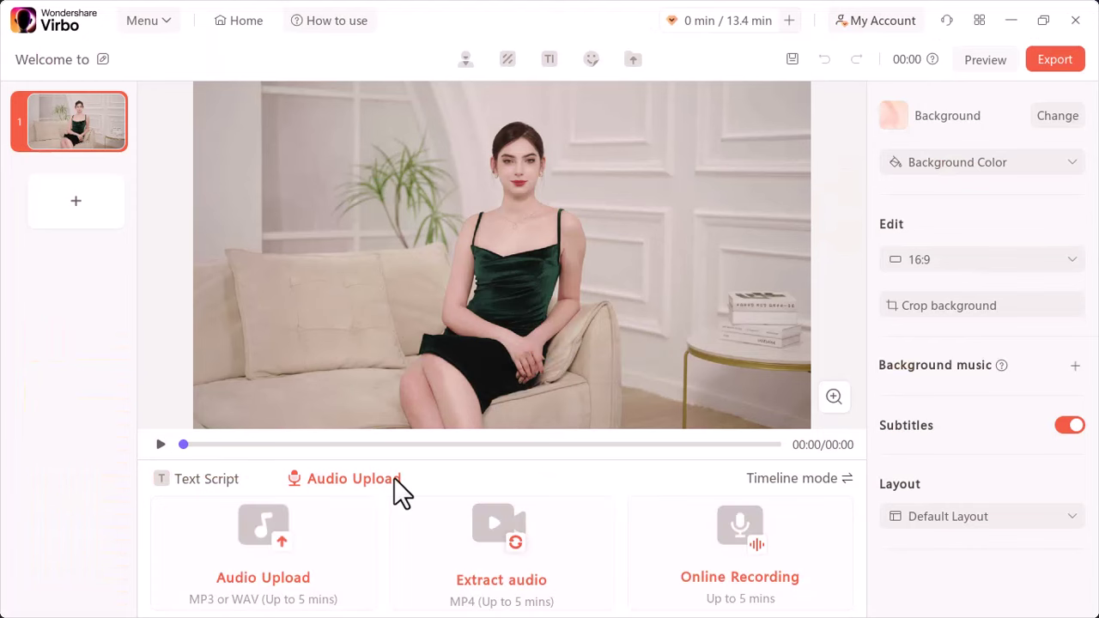
# Extract audio for the project by uploading an MP4 video file.
pyautogui.click(503, 529)
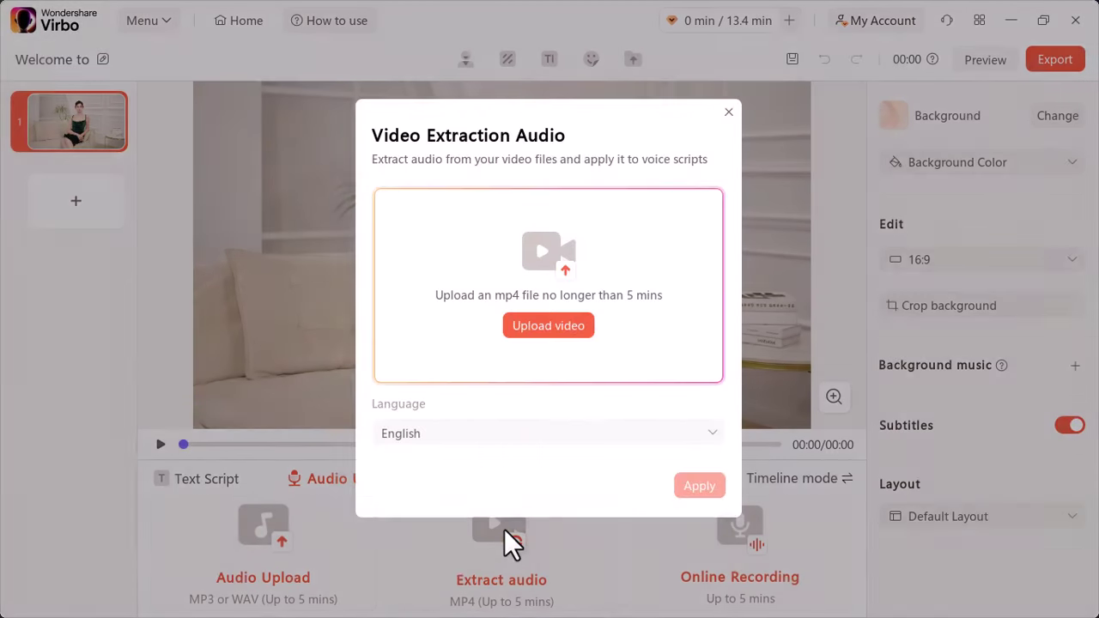
pyautogui.click(551, 330)
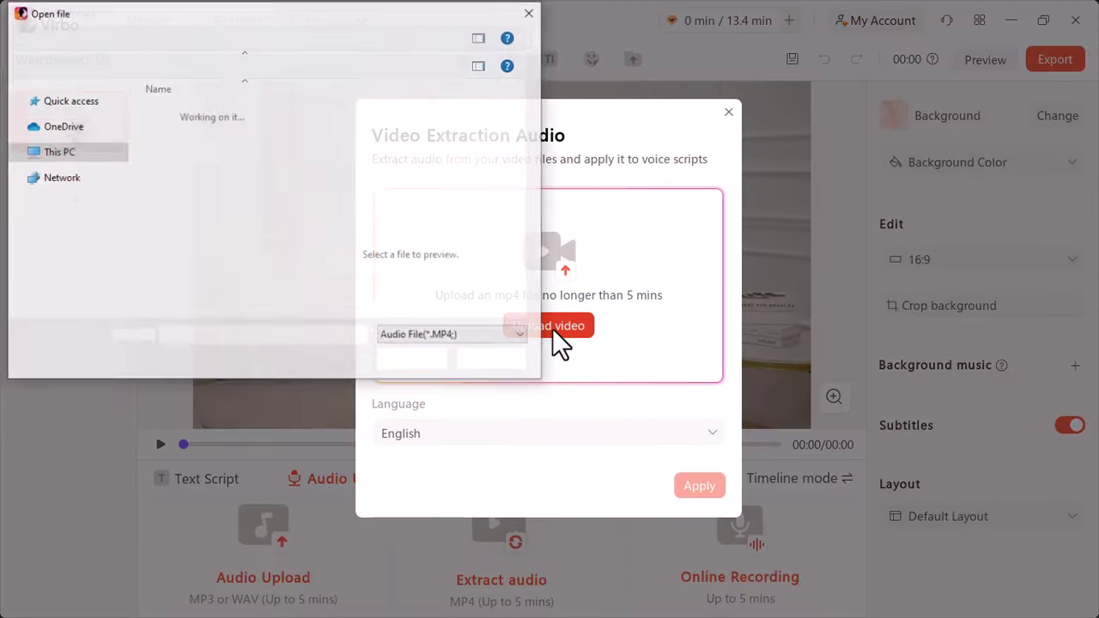
pyautogui.doubleClick(286, 264)
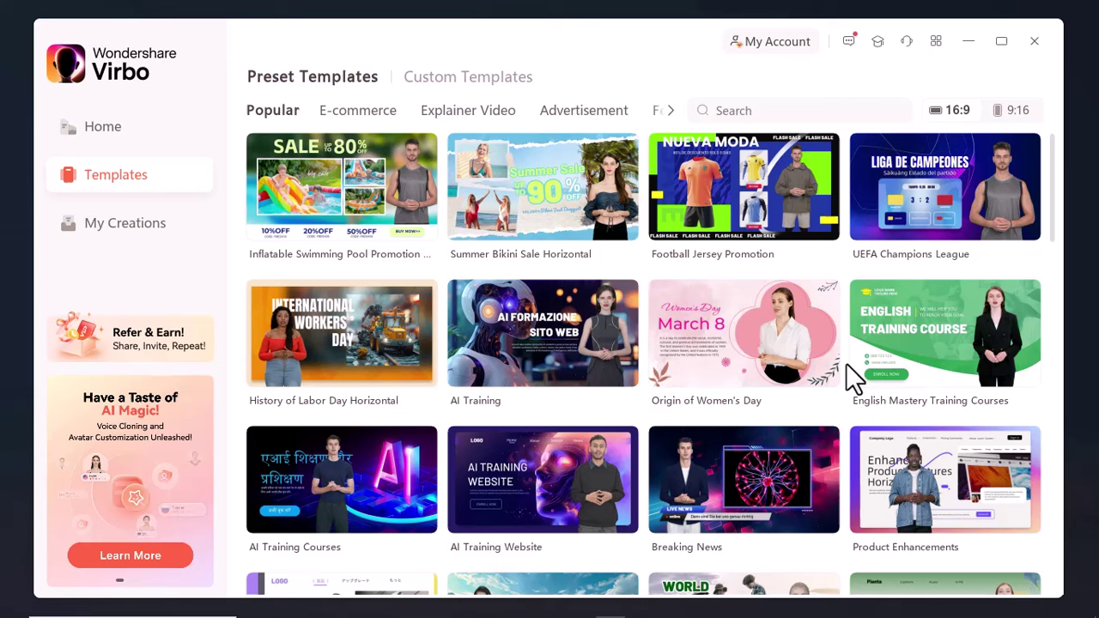
# Return Home from the Templates gallery and start a new Talking Photo video.
pyautogui.click(103, 129)
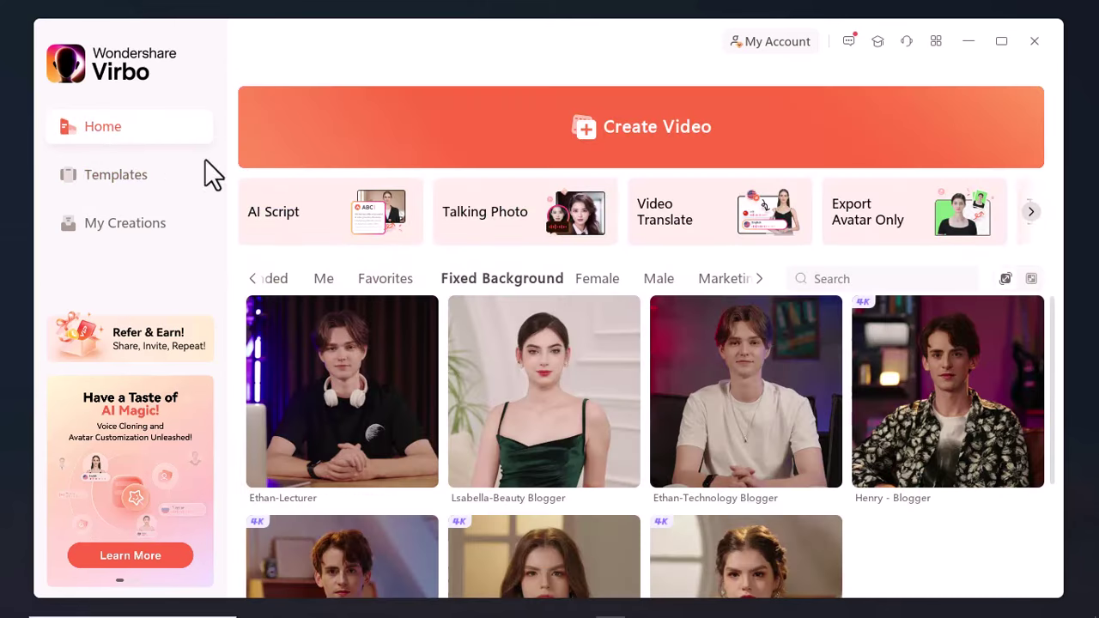
pyautogui.click(78, 176)
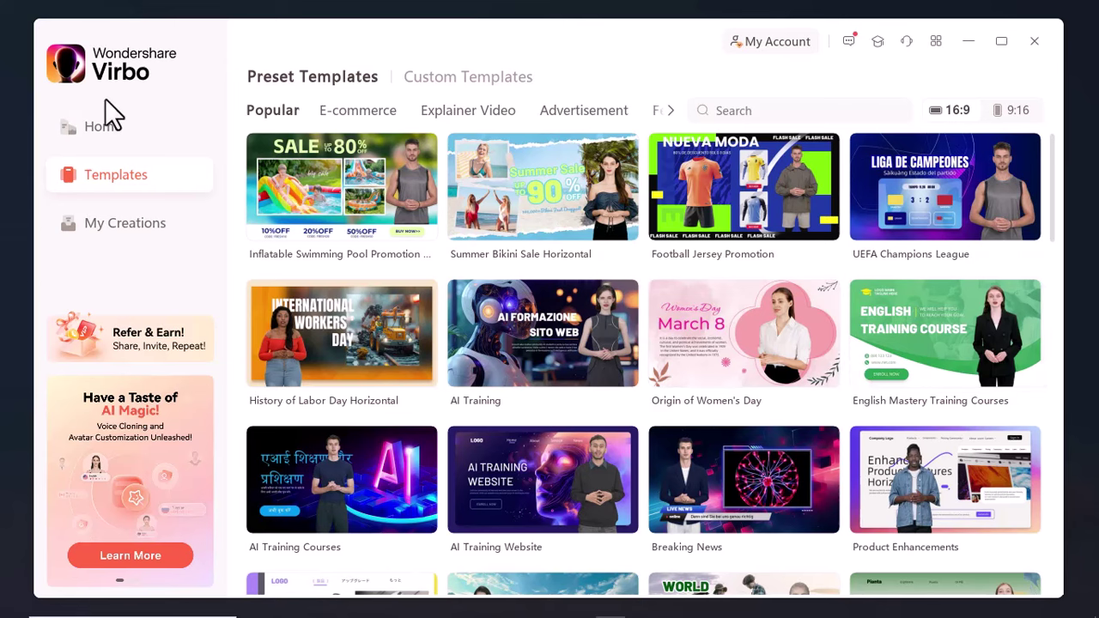
pyautogui.click(104, 122)
pyautogui.click(69, 179)
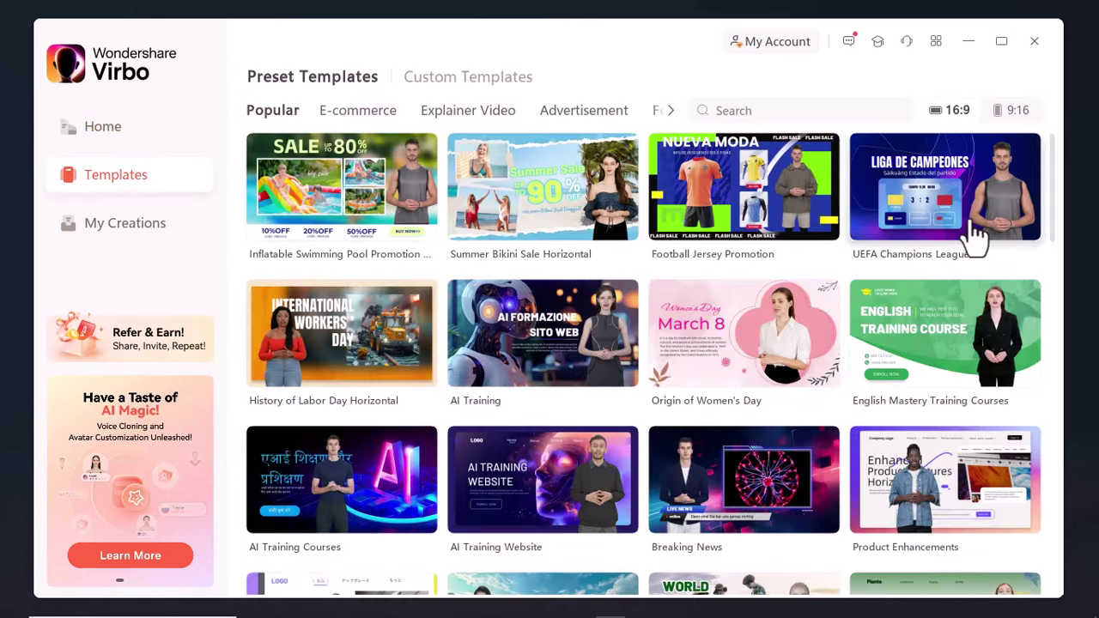
pyautogui.moveTo(1053, 184)
pyautogui.mouseDown()
pyautogui.moveTo(1069, 382)
pyautogui.moveTo(1089, 111)
pyautogui.mouseUp()
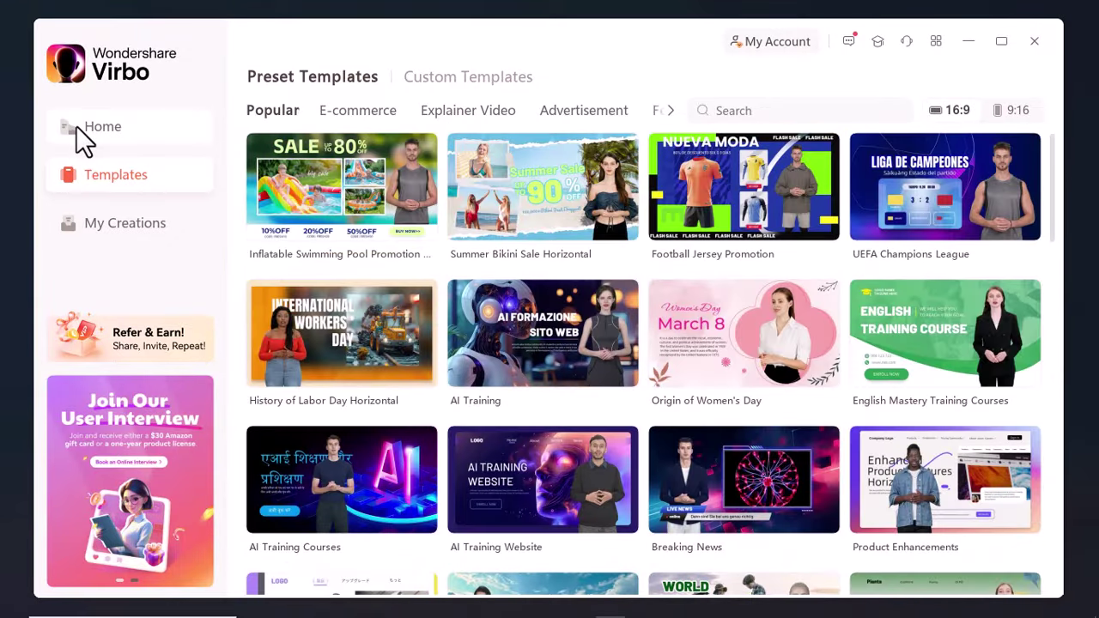
pyautogui.click(76, 125)
pyautogui.click(505, 203)
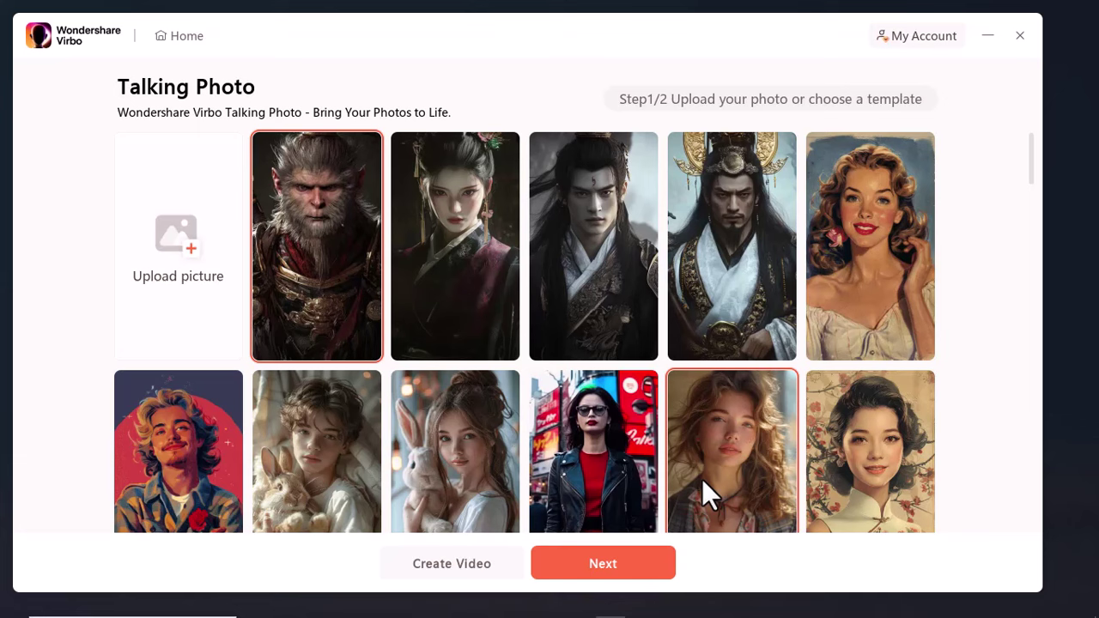
# Choose the curly-haired woman photo and continue to Step 2/2.
pyautogui.click(755, 422)
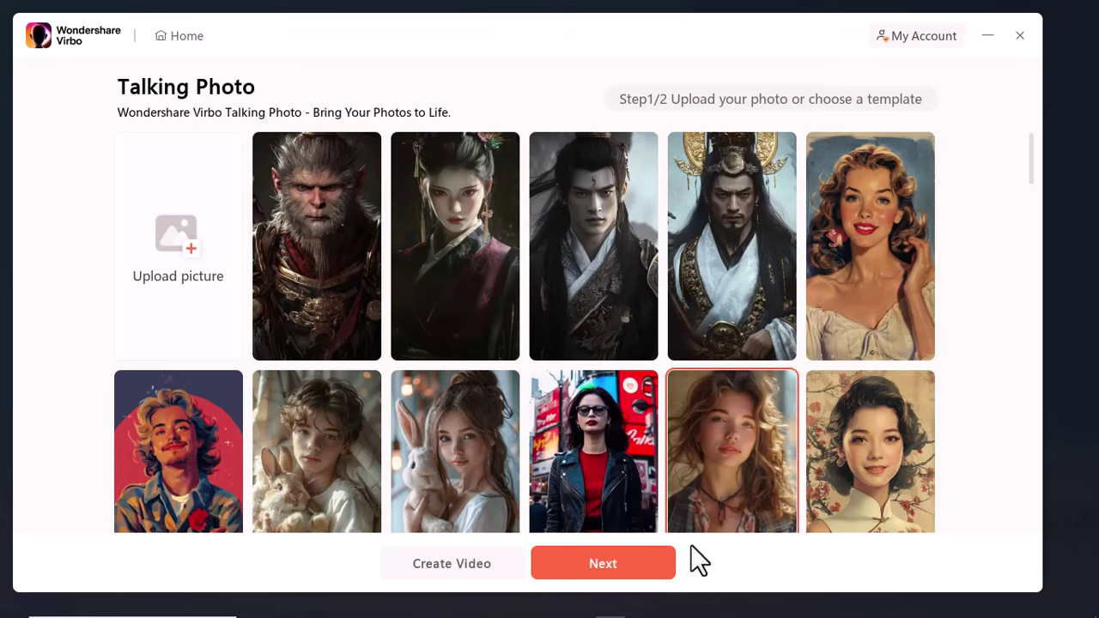
pyautogui.click(604, 564)
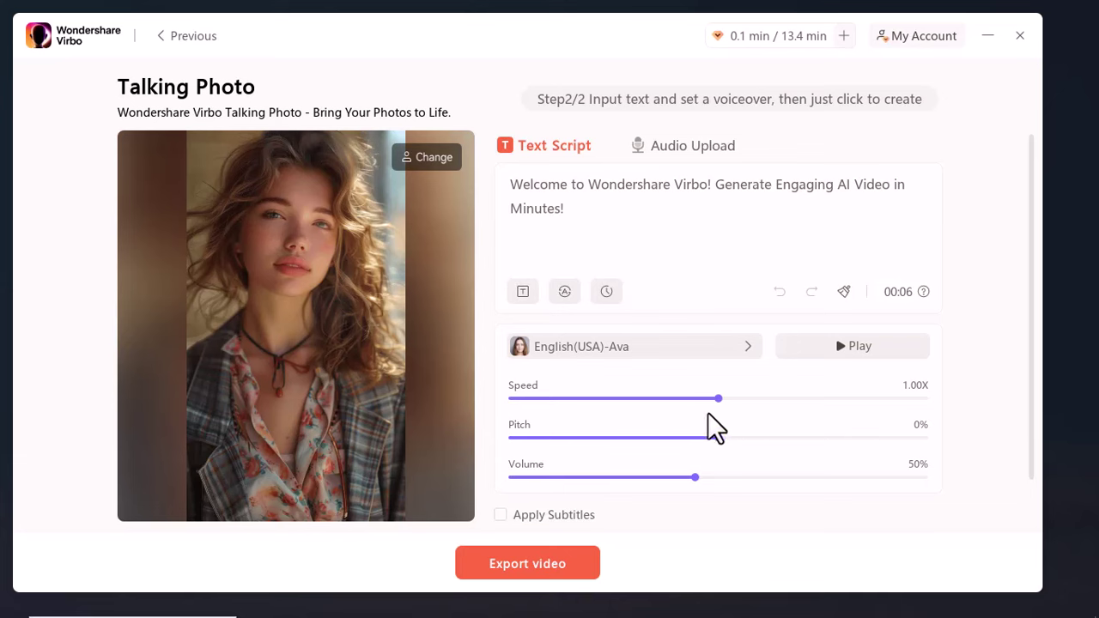
# Export the talking-photo video with the English(USA)-Ava voice and play the result from My Creations.
pyautogui.click(604, 349)
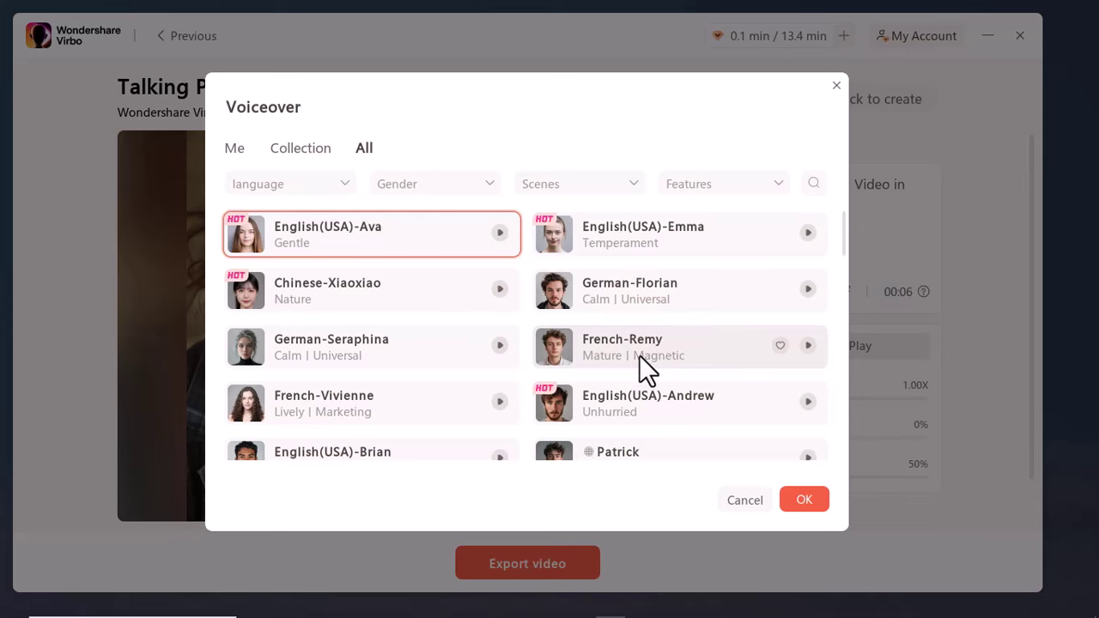
pyautogui.click(759, 497)
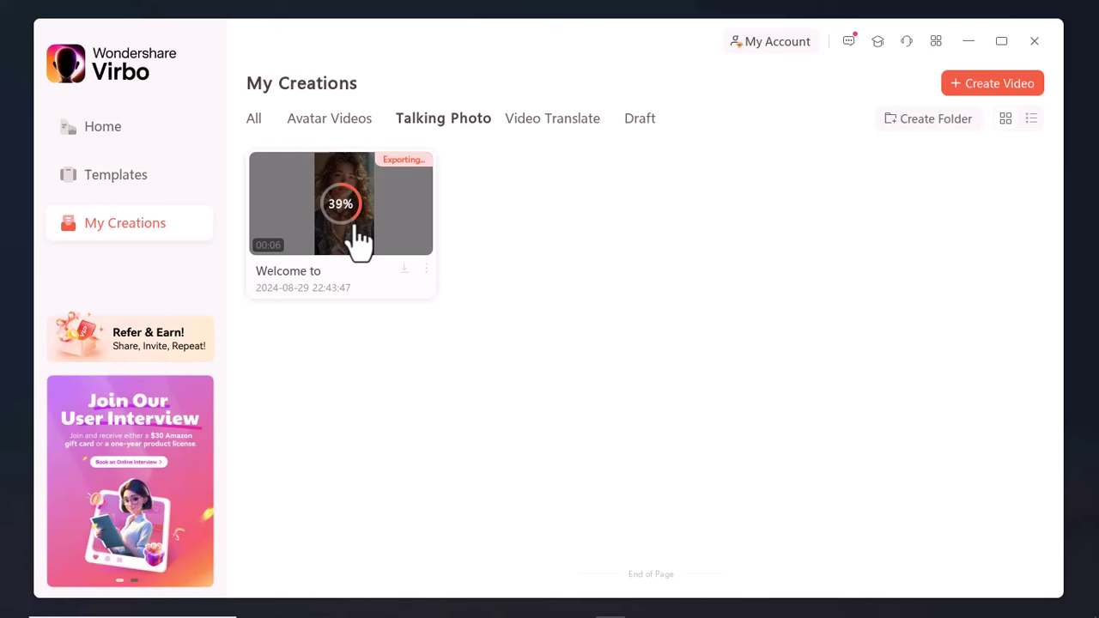
pyautogui.click(359, 242)
pyautogui.moveTo(520, 605)
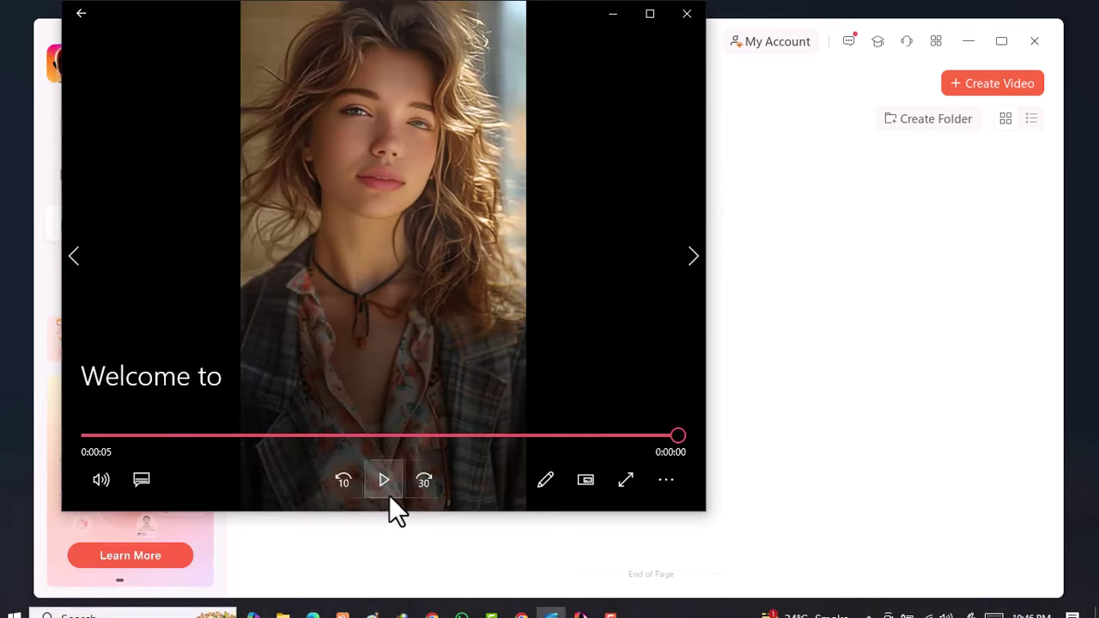
pyautogui.click(385, 494)
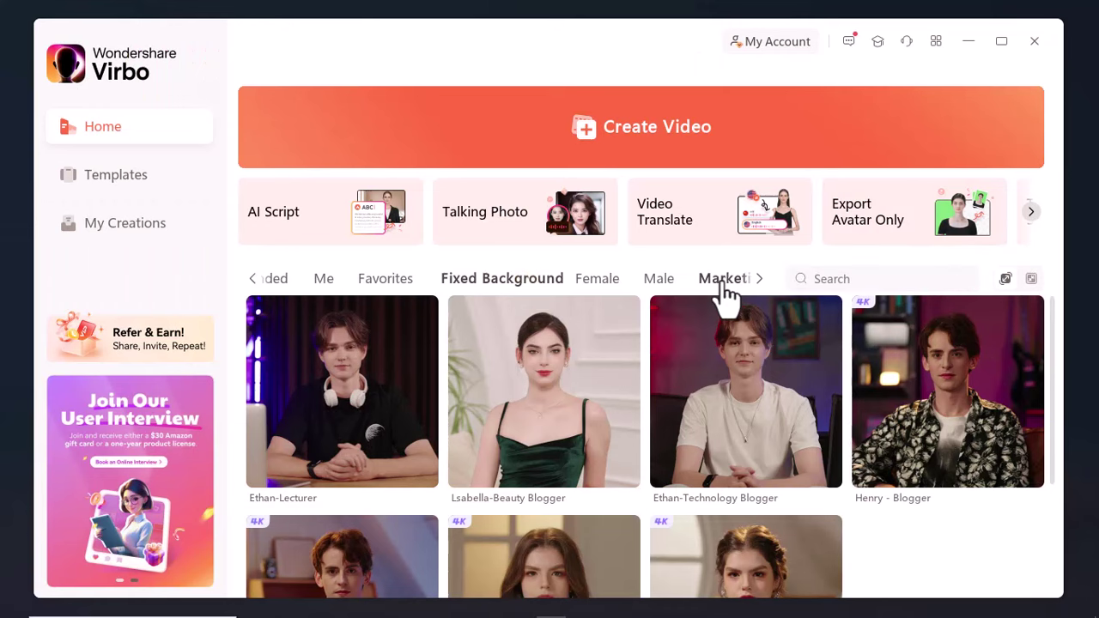
# Browse the Marketing, News, Education, Occupation, Male and Fixed Background avatar categories on Home.
pyautogui.click(715, 279)
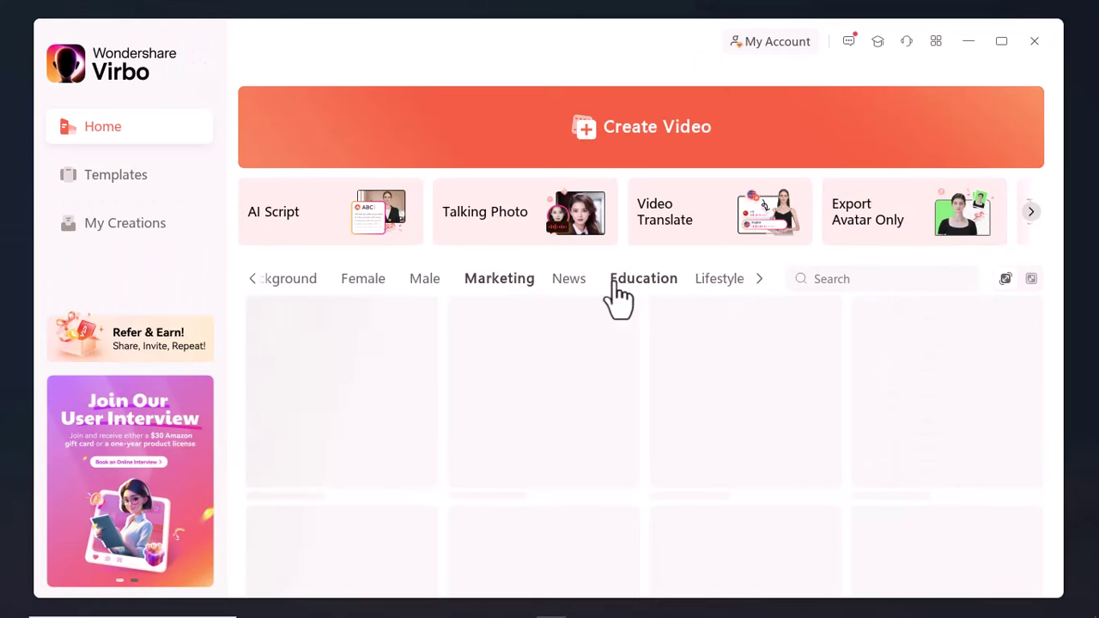
pyautogui.click(573, 282)
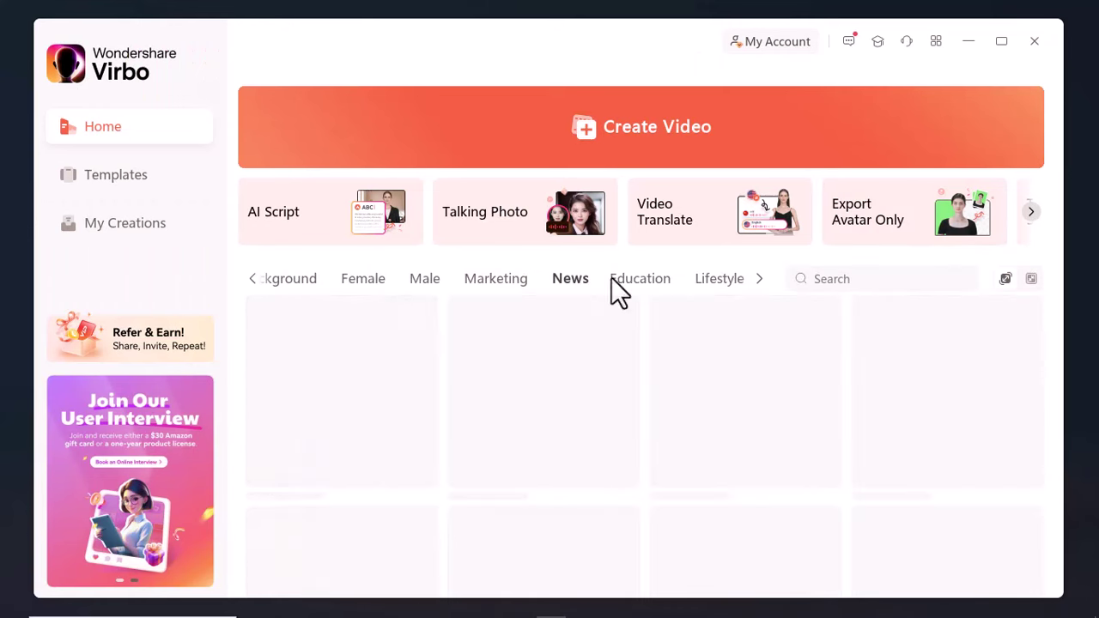
pyautogui.click(1032, 216)
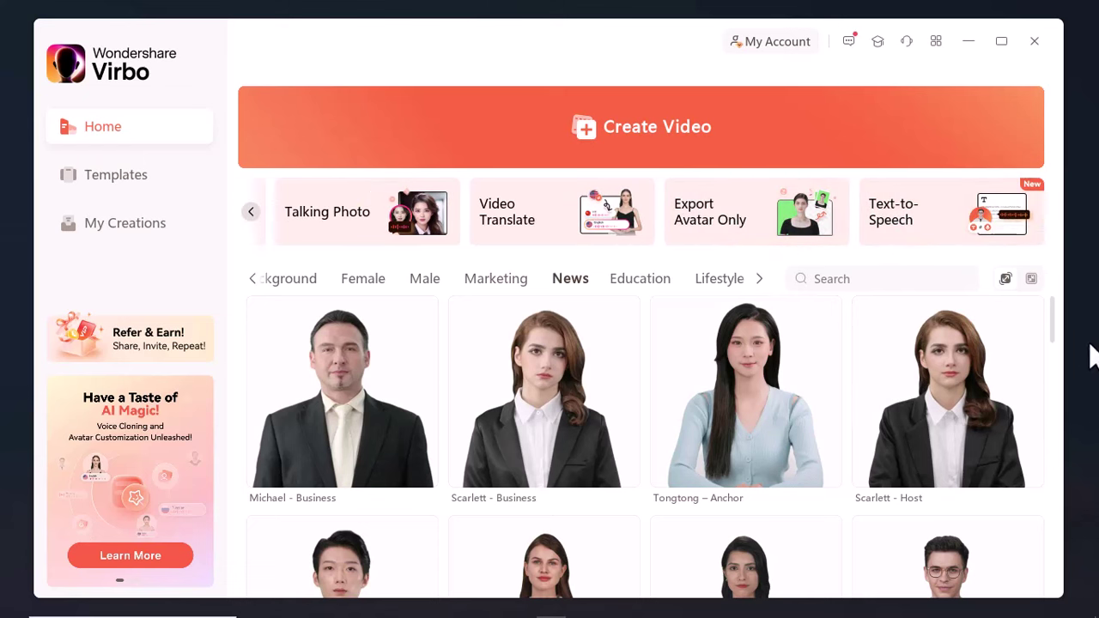
pyautogui.moveTo(1056, 324)
pyautogui.mouseDown()
pyautogui.moveTo(1050, 436)
pyautogui.moveTo(1069, 572)
pyautogui.mouseUp()
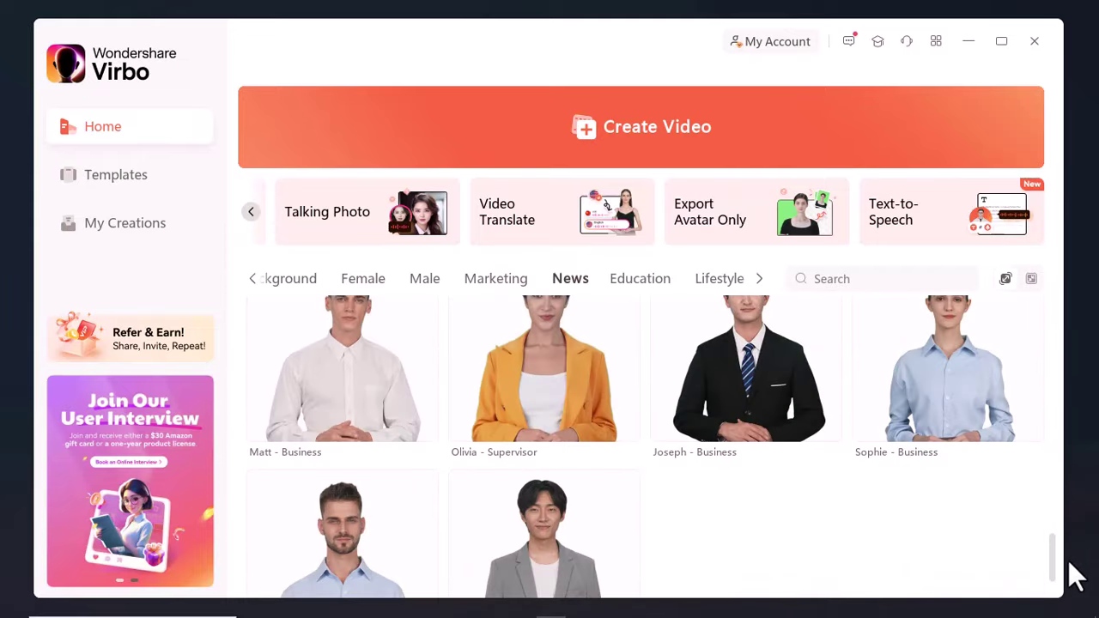
pyautogui.click(645, 281)
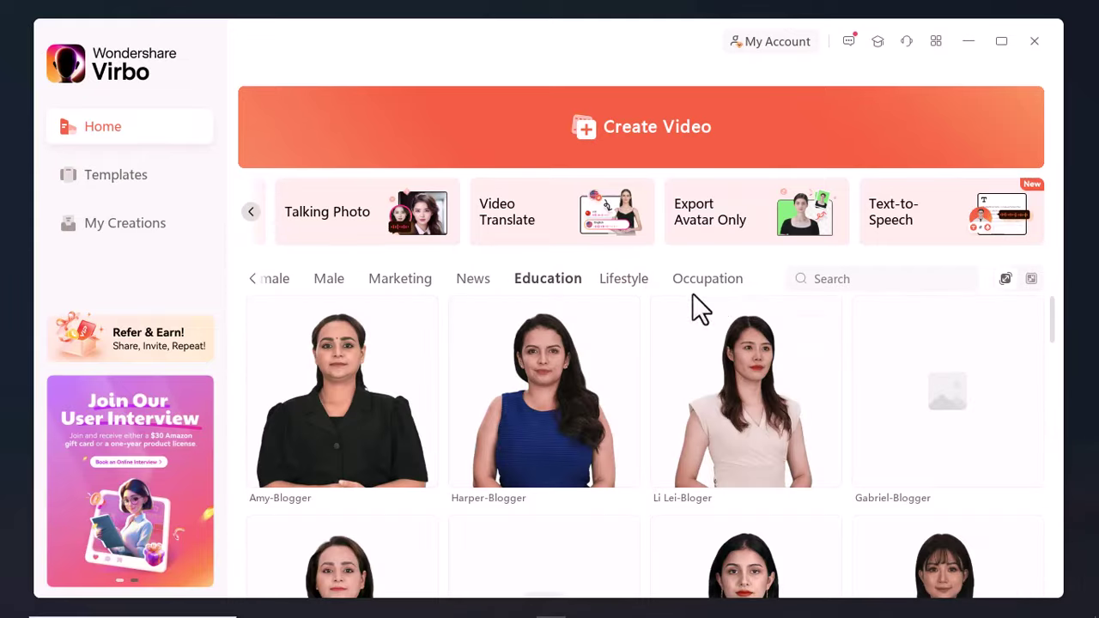
pyautogui.click(714, 283)
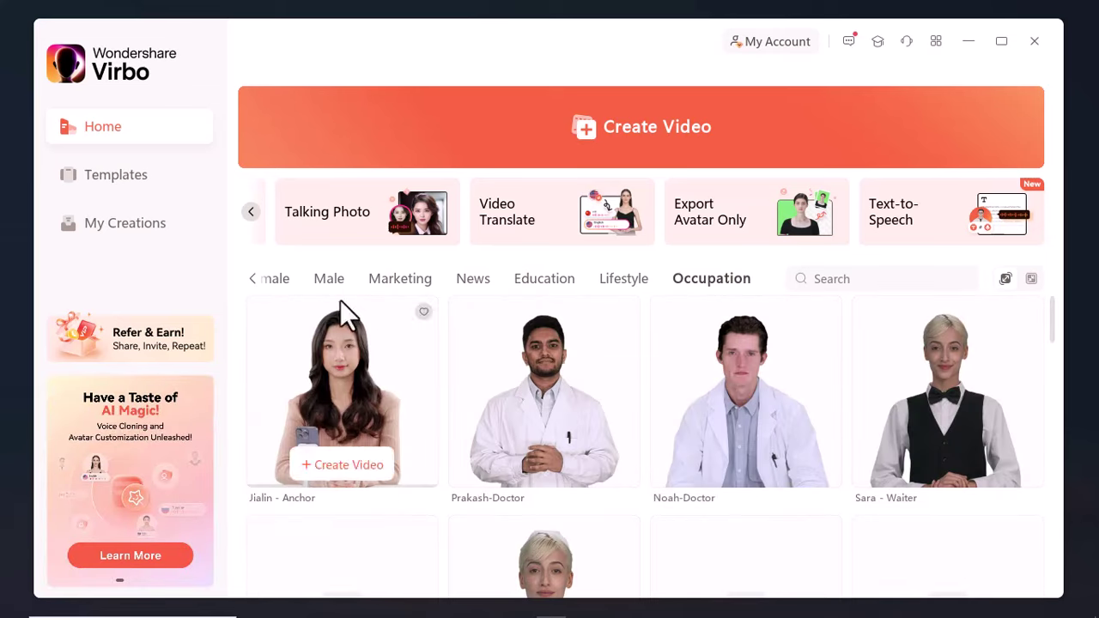
pyautogui.click(331, 279)
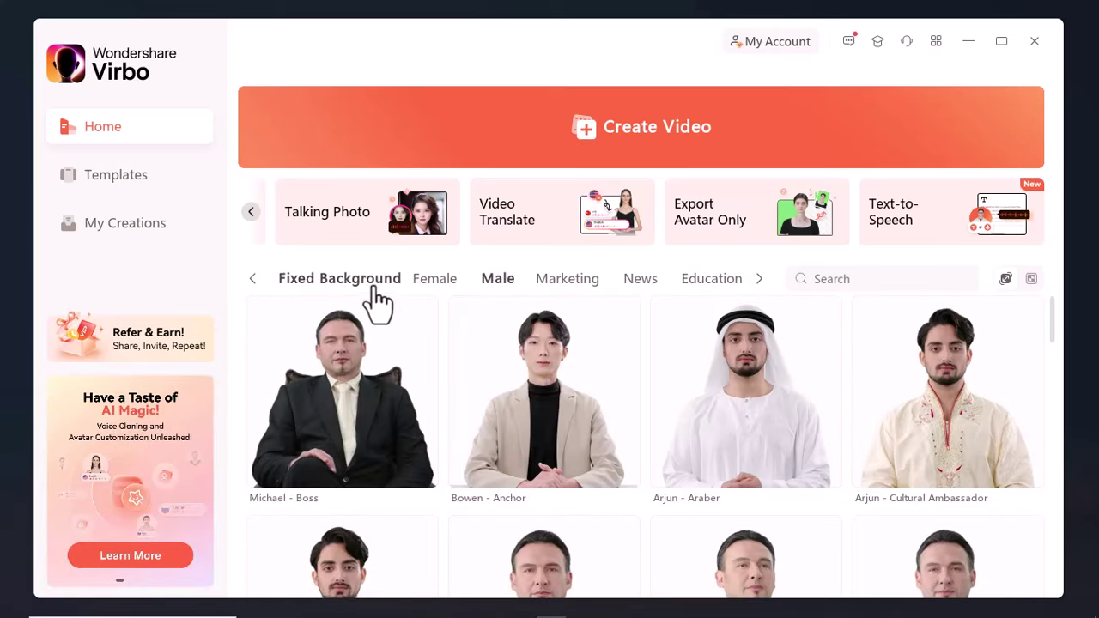
pyautogui.click(571, 280)
pyautogui.click(335, 280)
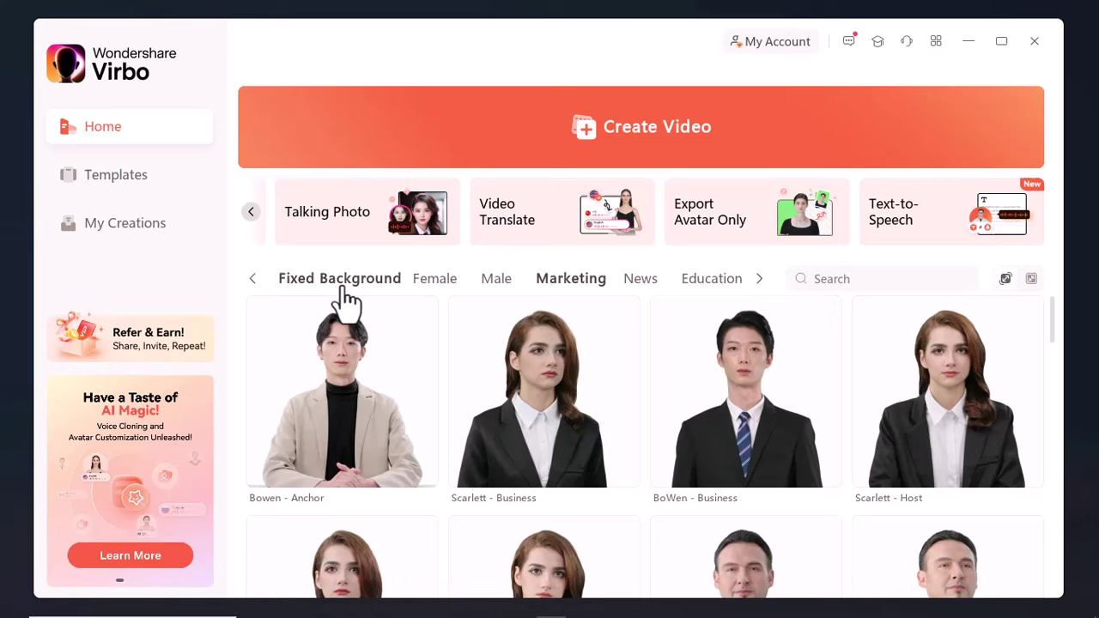
# Review the Avatar Videos and Video Translate lists in My Creations, then return to Home.
pyautogui.click(78, 214)
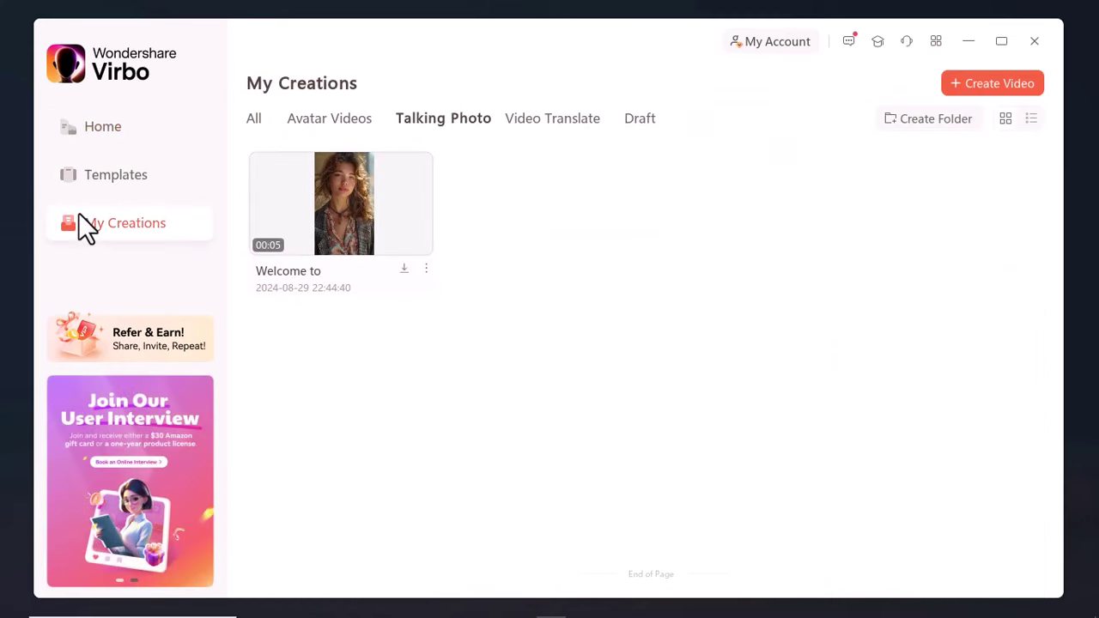
pyautogui.click(137, 180)
pyautogui.click(138, 226)
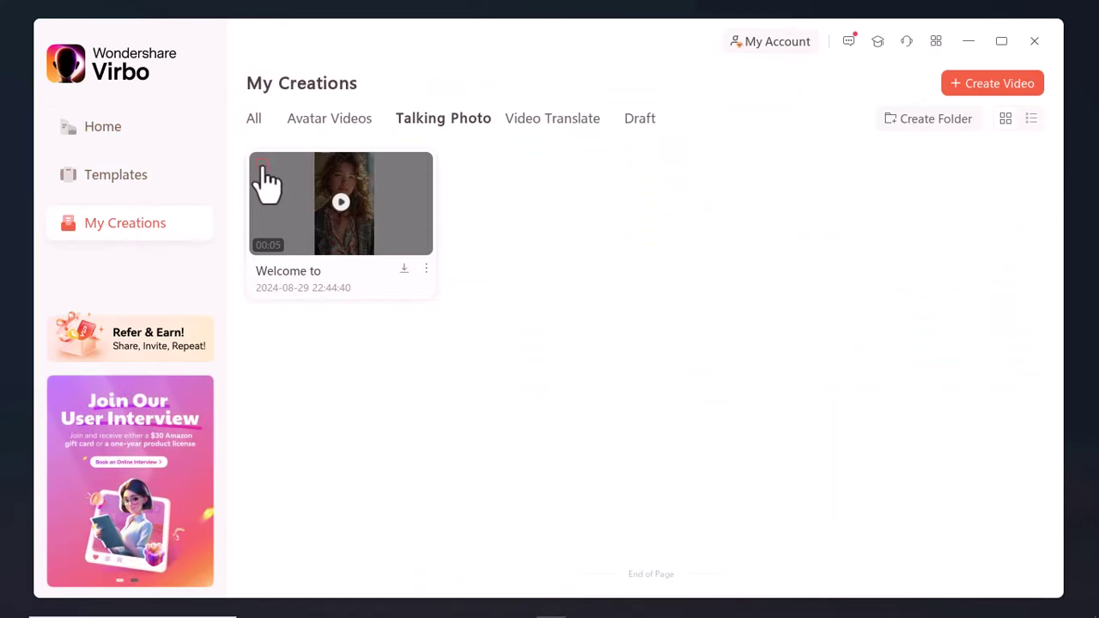
pyautogui.click(318, 122)
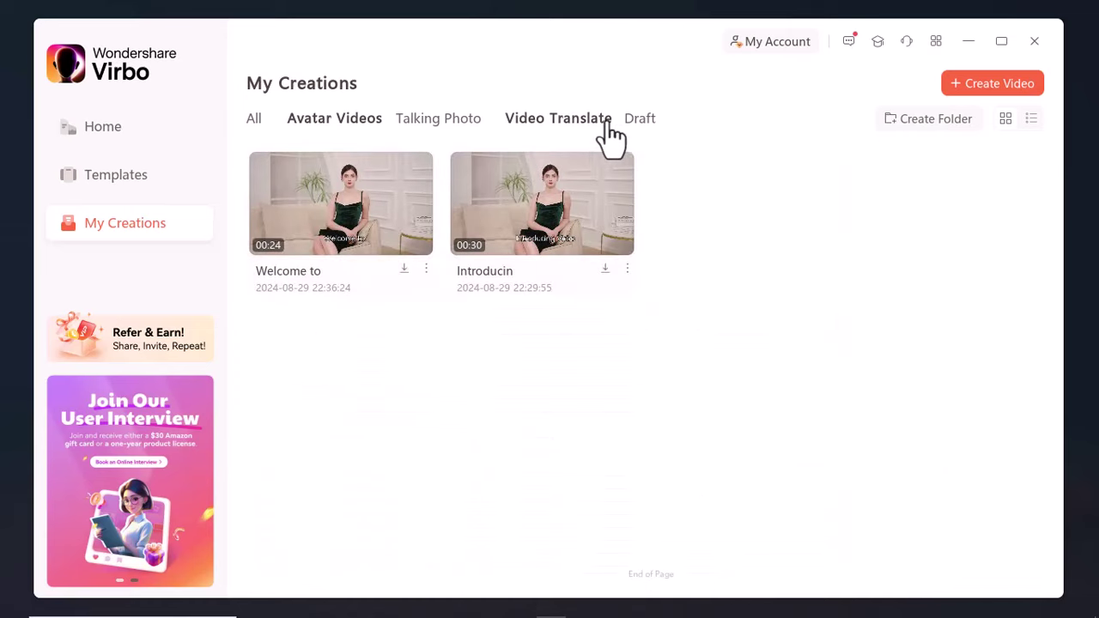
pyautogui.click(605, 124)
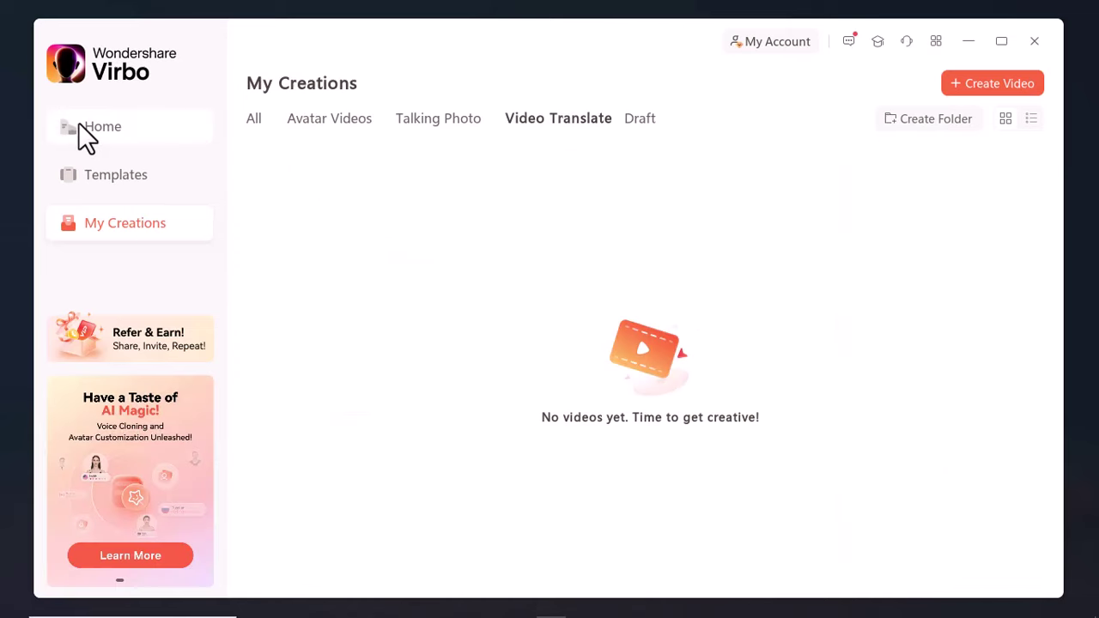
pyautogui.click(78, 122)
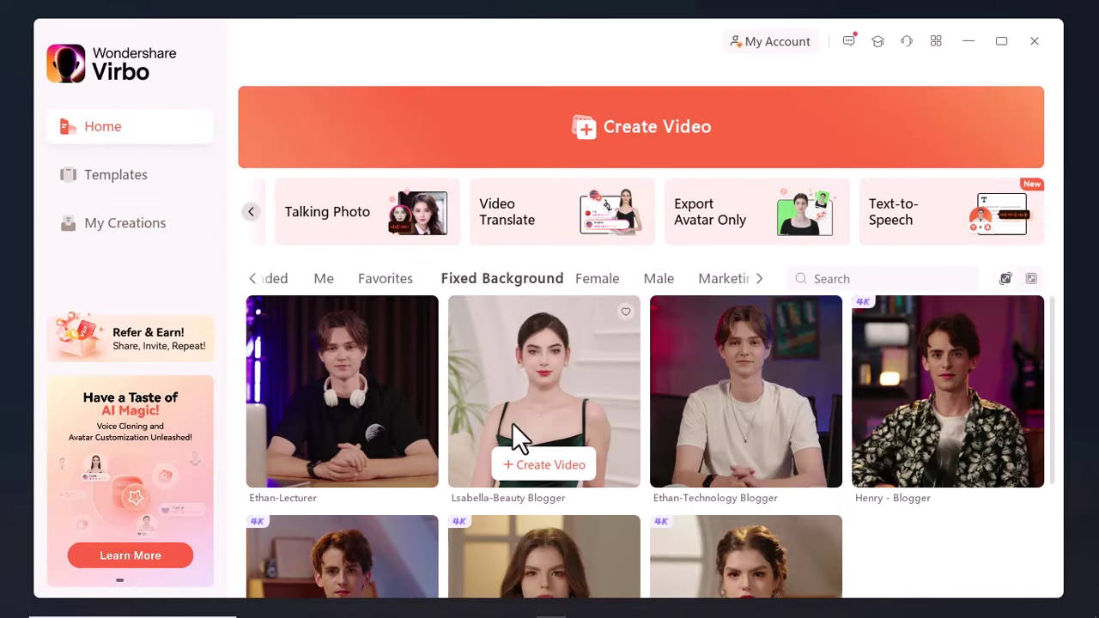